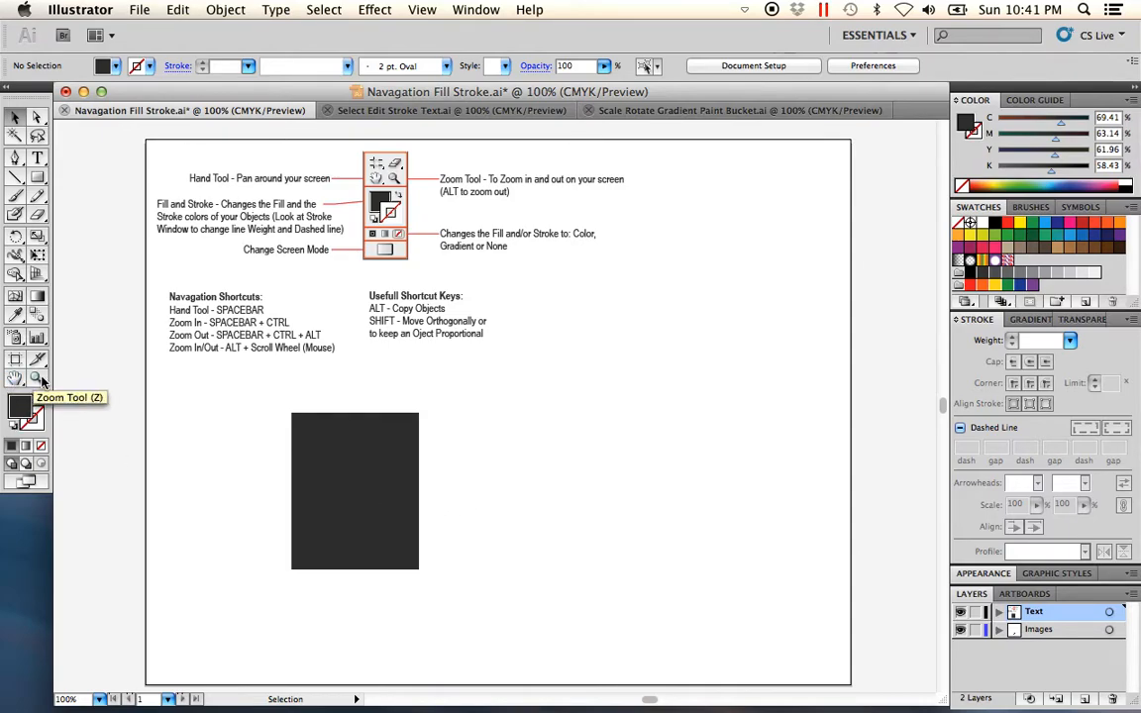
Step: Pan the artboard and zoom in on the dark rectangle up to 400%
key(space)
key(space)
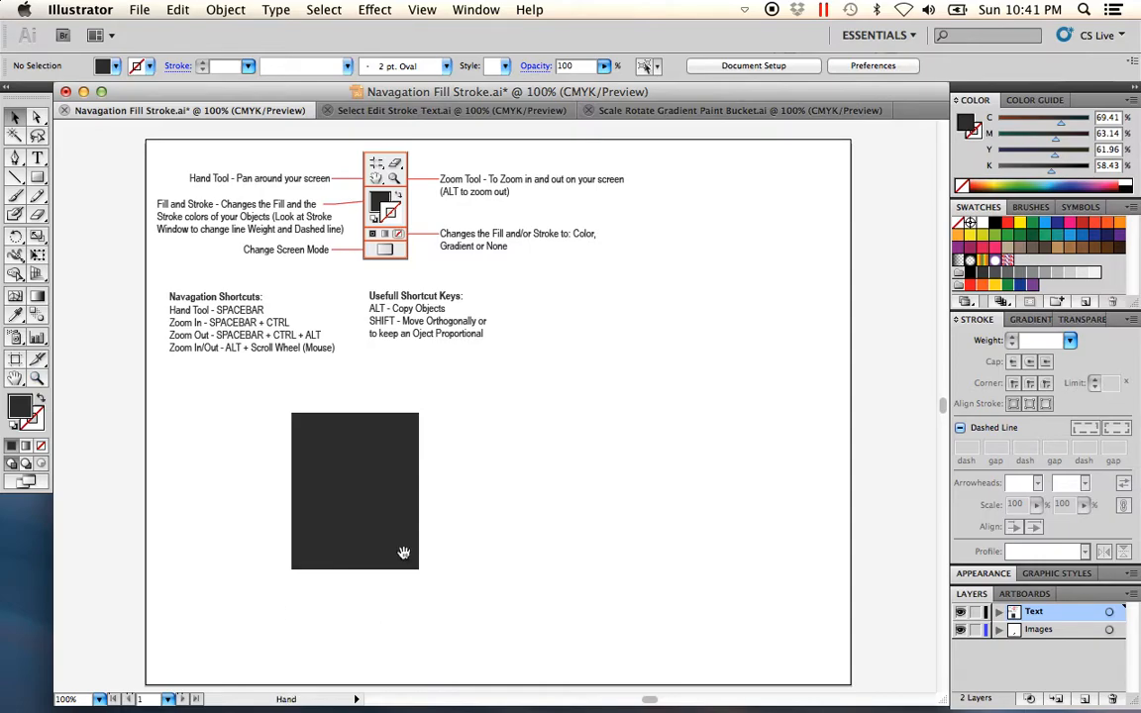
drag(344, 474, 426, 469)
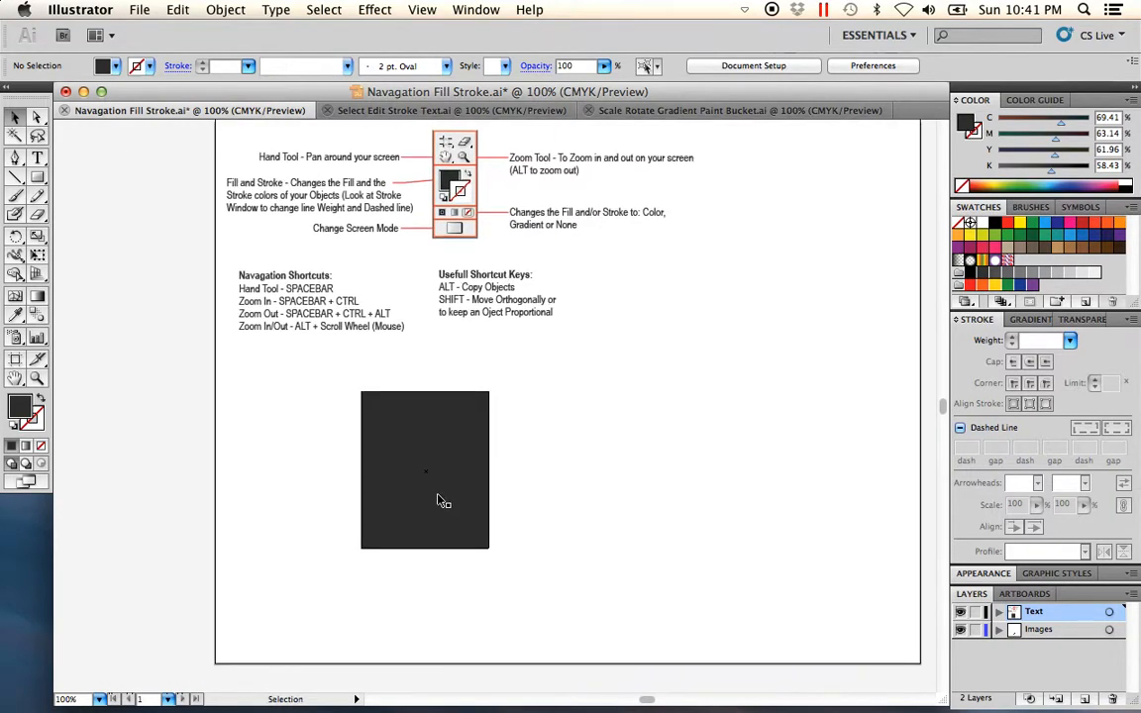
key(space)
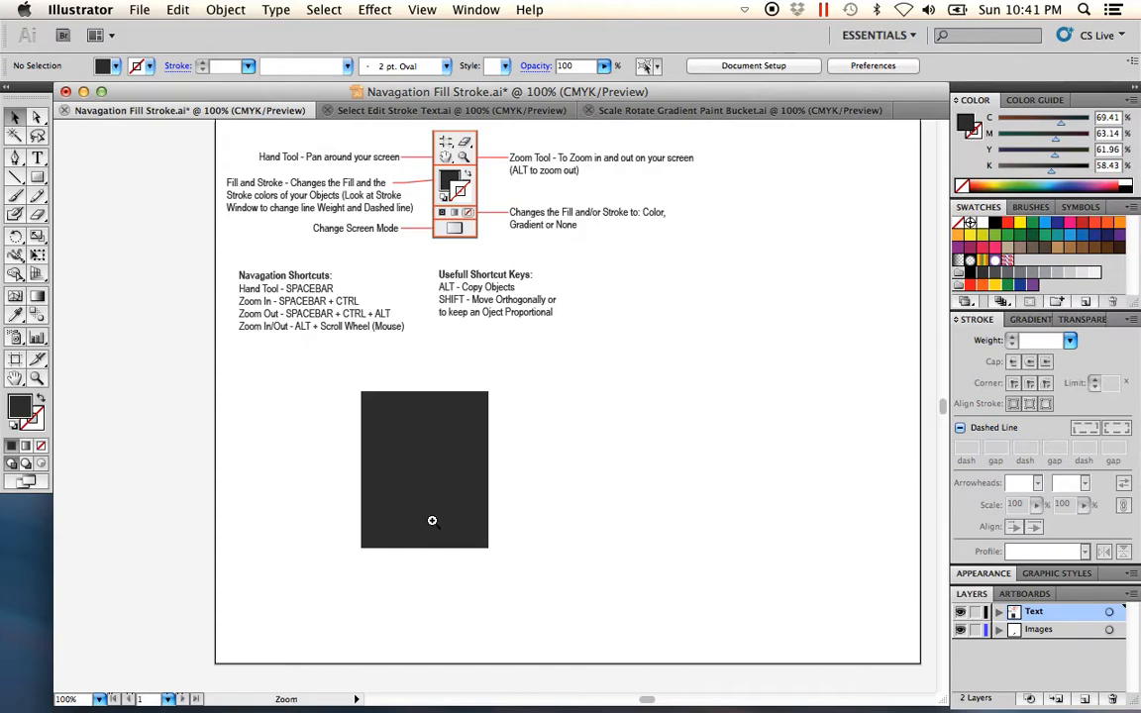
click(428, 471)
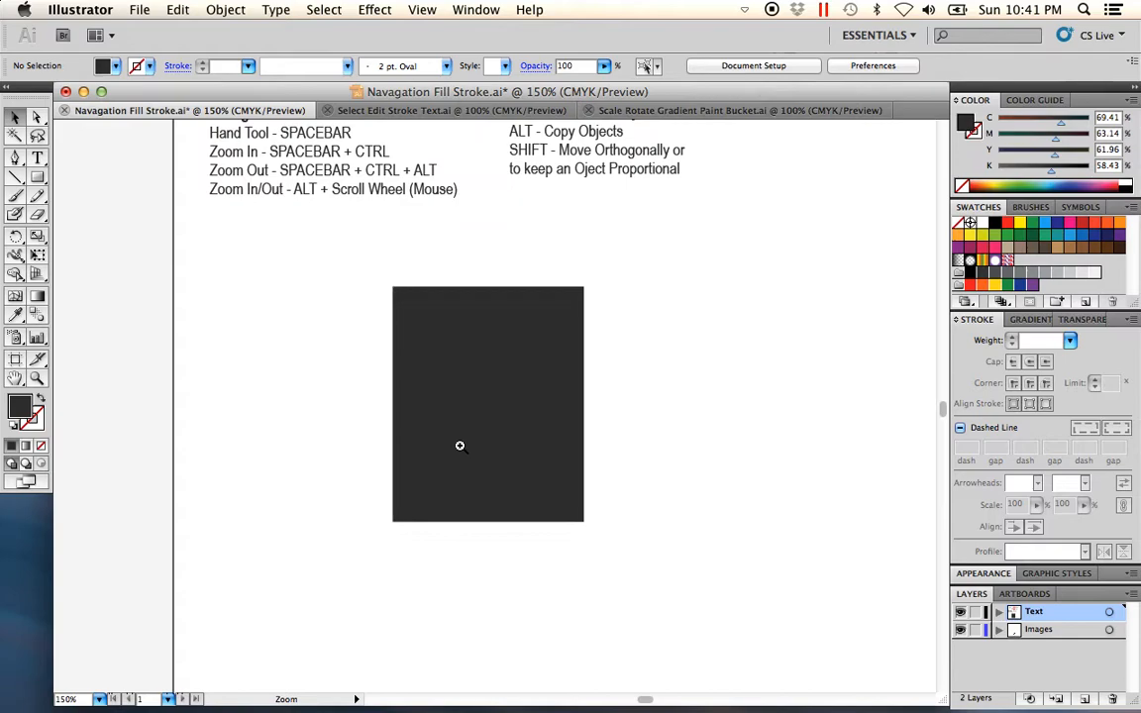
click(474, 431)
click(508, 406)
click(519, 401)
click(525, 399)
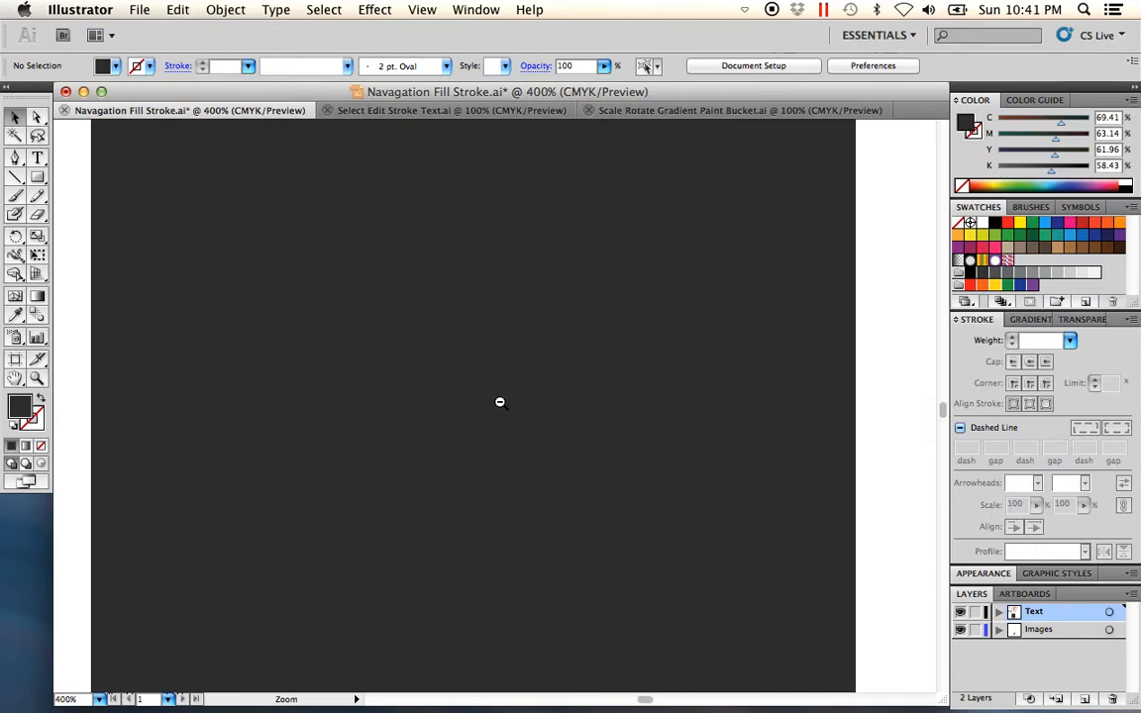
Step: Zoom out to 100%, then zoom in on the Navagation Shortcuts list to 400% and read it
alt+click(479, 357)
alt+click(479, 354)
alt+click(476, 354)
alt+click(449, 344)
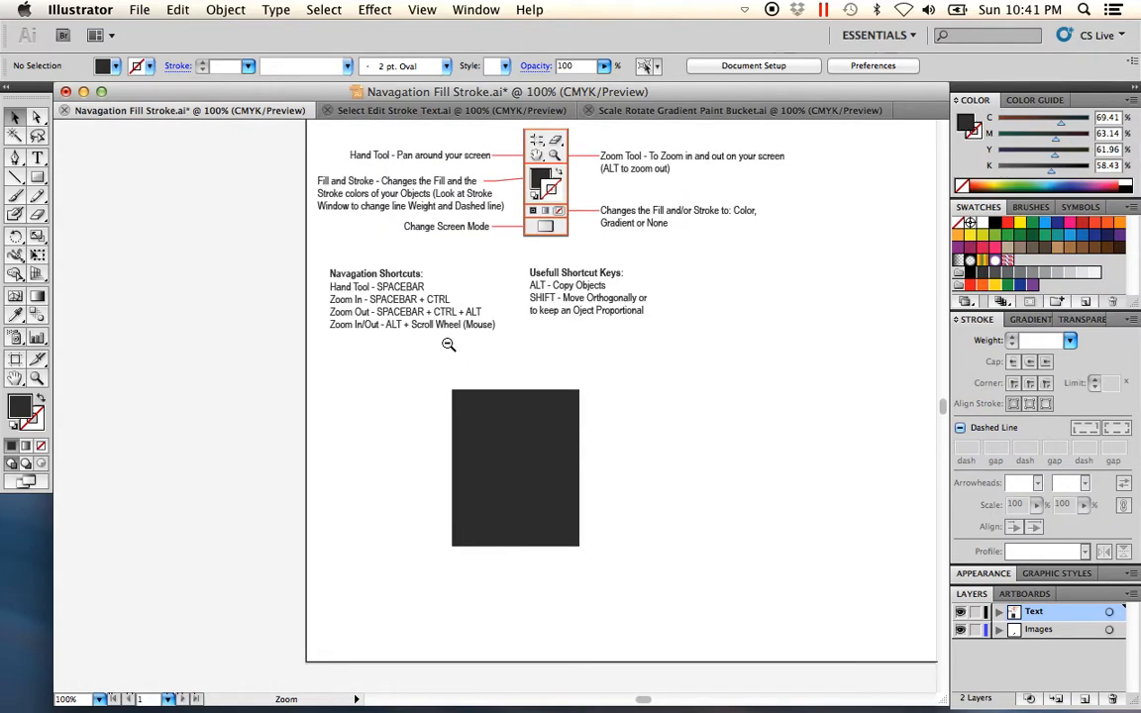
click(371, 305)
click(557, 419)
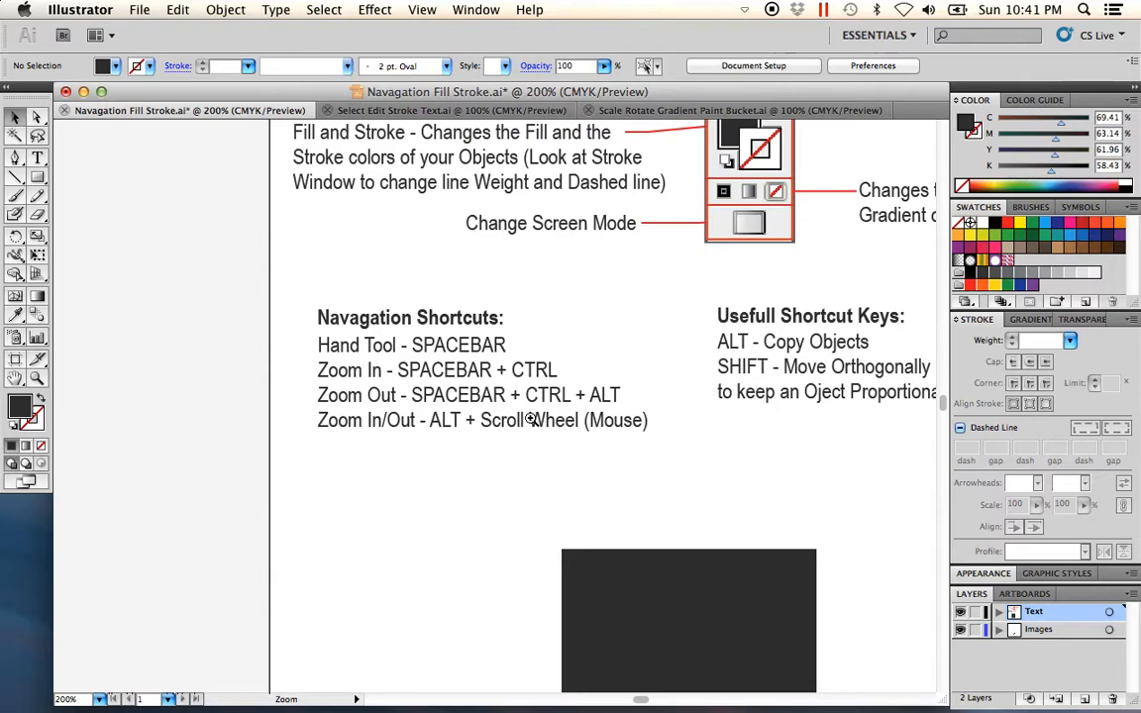
click(446, 399)
click(495, 384)
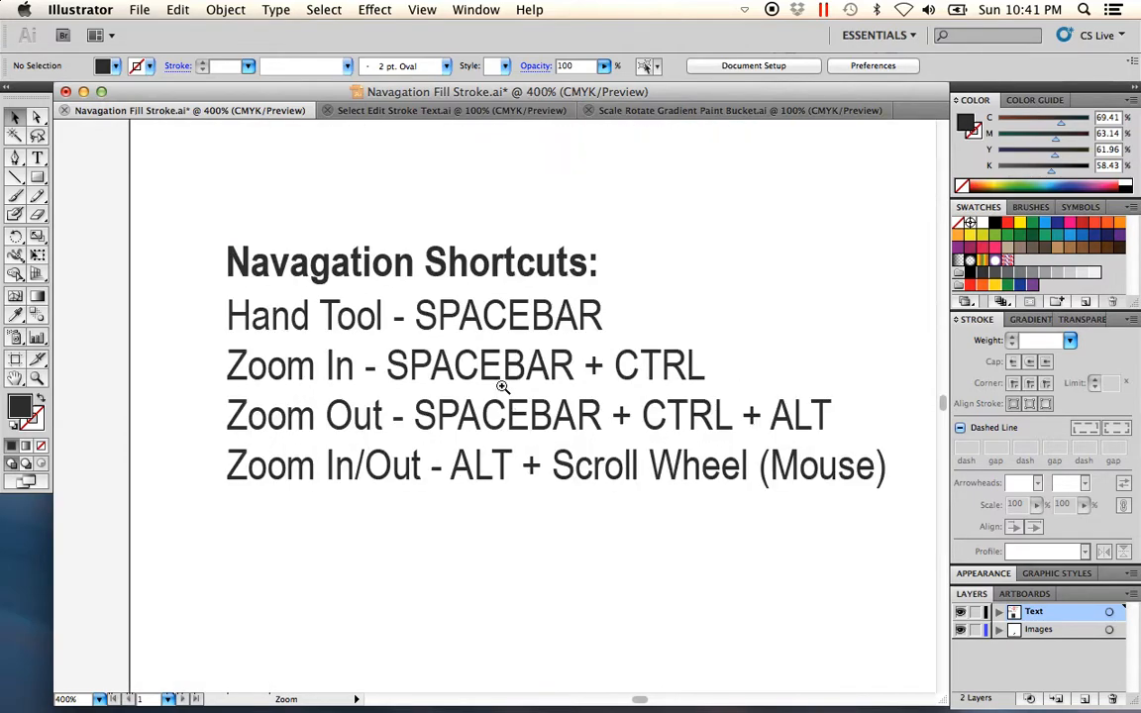
drag(530, 433, 483, 418)
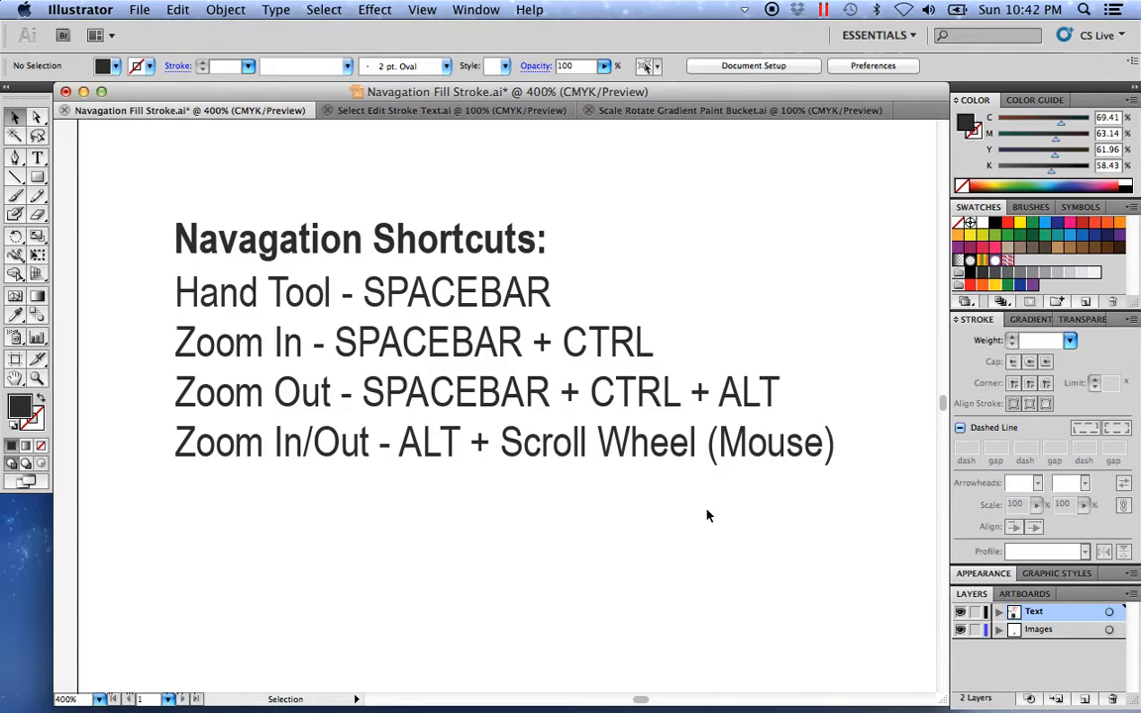
Step: Zoom repeatedly in and out around the text and rectangle, ending at 100% with the artboard repositioned
scroll(683, 510, up, 2)
scroll(682, 510, down, 3)
scroll(682, 507, down, 4)
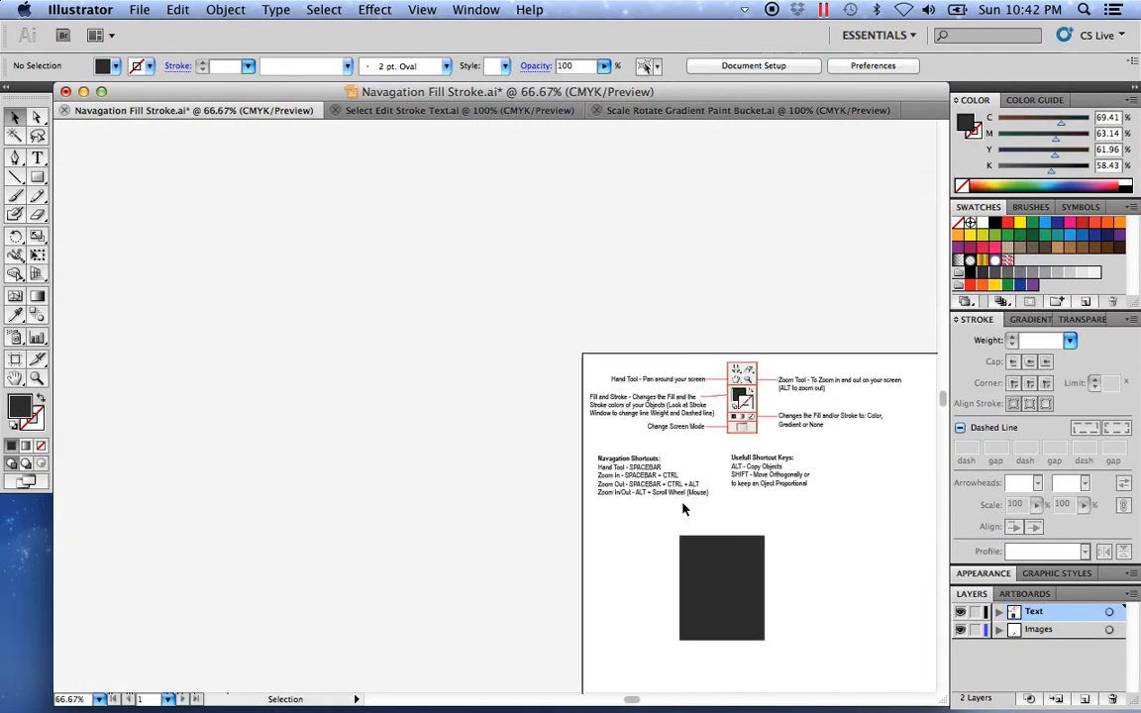
scroll(732, 654, up, 1)
scroll(733, 589, up, 4)
scroll(733, 588, down, 3)
scroll(733, 588, up, 3)
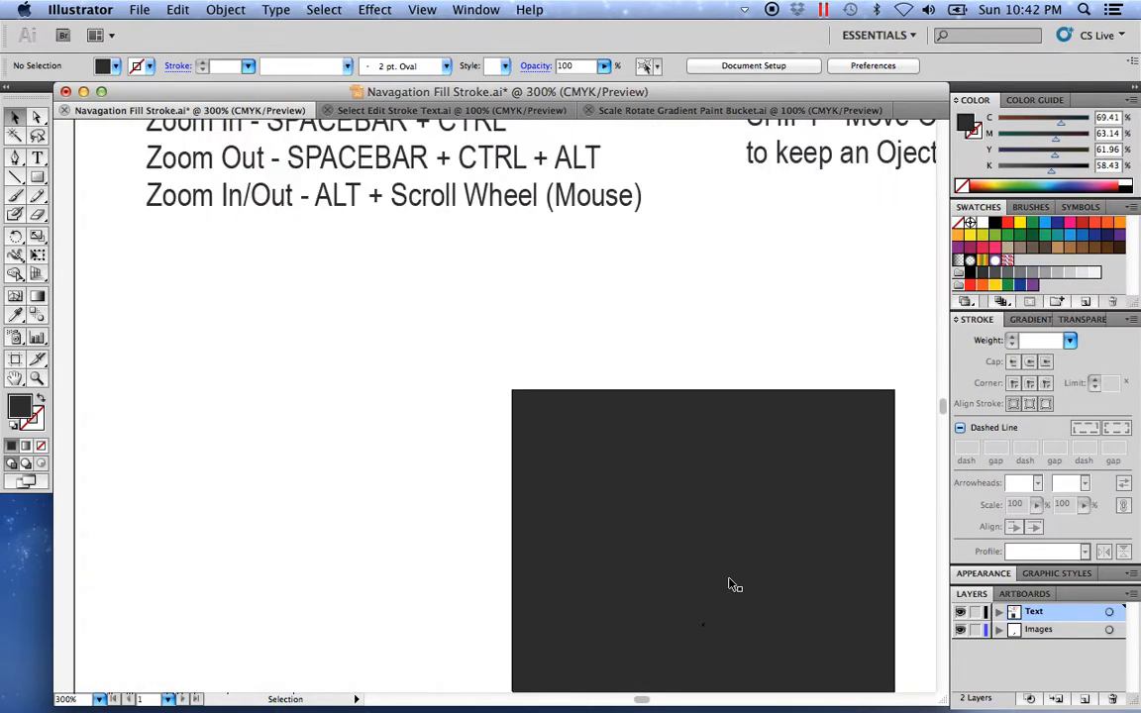
scroll(733, 586, down, 5)
scroll(734, 585, up, 1)
scroll(733, 585, up, 1)
scroll(743, 599, down, 2)
scroll(783, 589, up, 1)
drag(831, 588, 596, 535)
key(super)
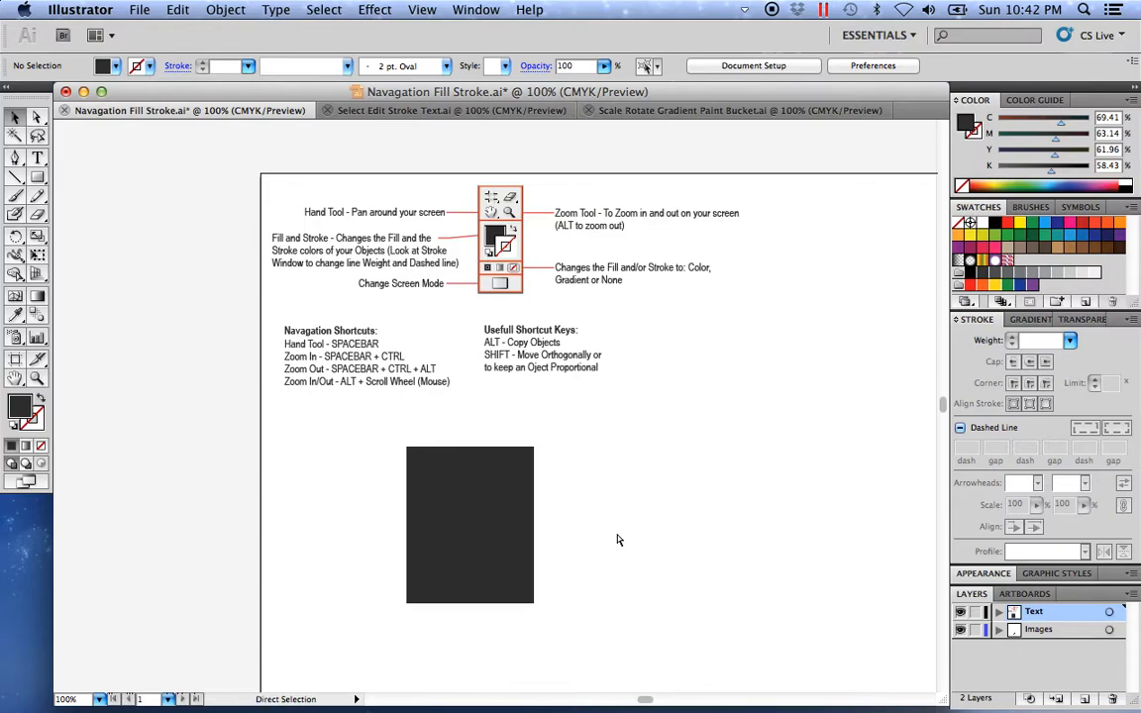
Step: Alternate the zoom one level out and in, between 66.67% and 100%, to compare the artboard views
key(super+minus)
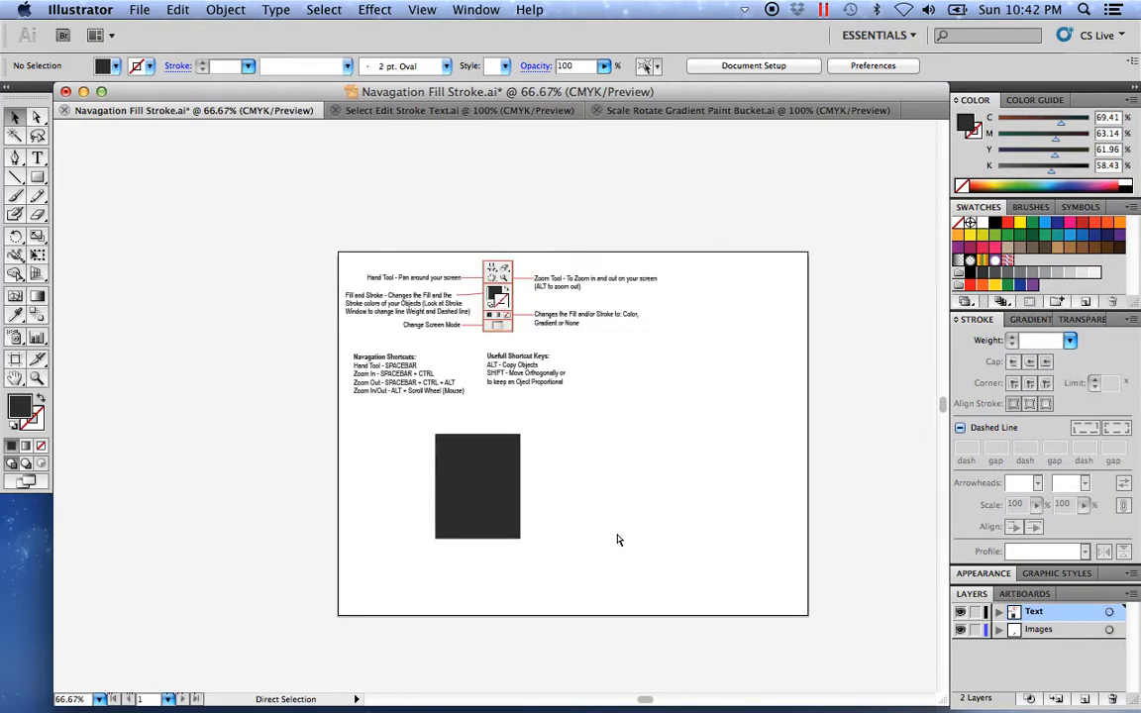
key(super+equal)
key(super+minus)
key(super+equal)
key(super+minus)
key(super+equal)
key(super+minus)
key(super+equal)
key(super+equal)
Step: Pan around the artboard and marquee-zoom on the area with the Usefull Shortcut Keys text and the rectangle
key(space)
drag(566, 453, 500, 421)
key(space)
drag(558, 392, 544, 474)
drag(549, 536, 535, 491)
key(super+space)
drag(584, 563, 242, 247)
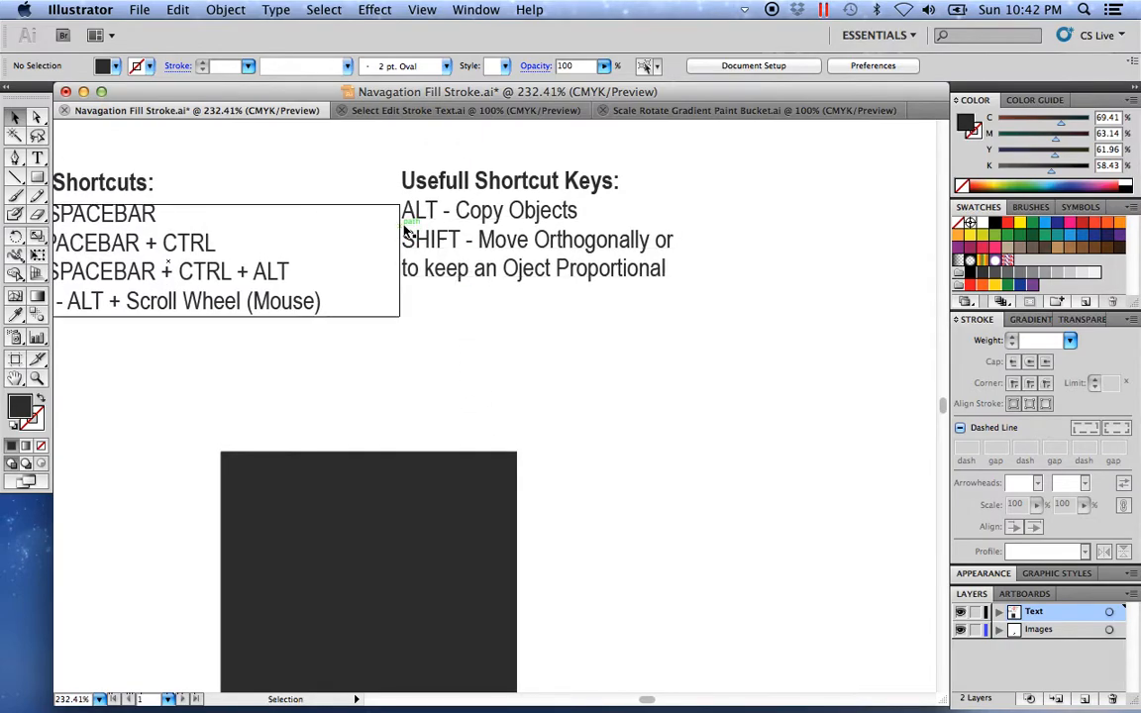
Step: Duplicate the dark rectangle to the right of the original, leaving a small gap, and deselect it
key(space)
drag(687, 637, 632, 604)
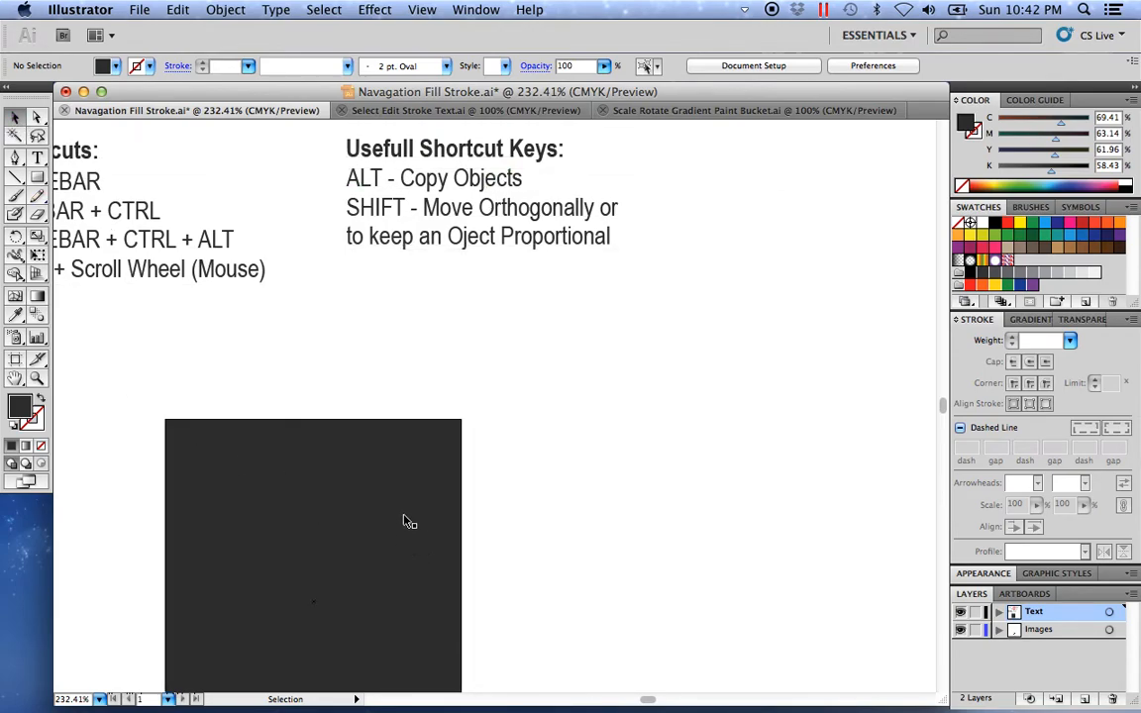
click(400, 544)
drag(611, 573, 531, 484)
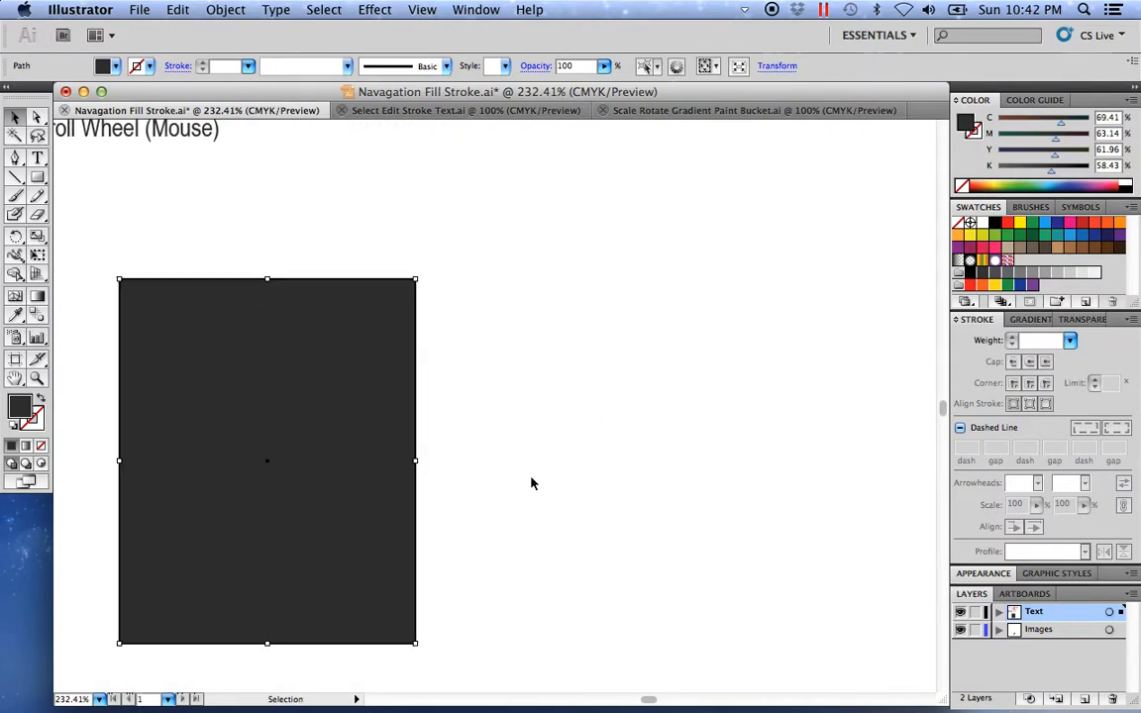
drag(226, 530, 559, 522)
click(405, 216)
drag(476, 418, 466, 380)
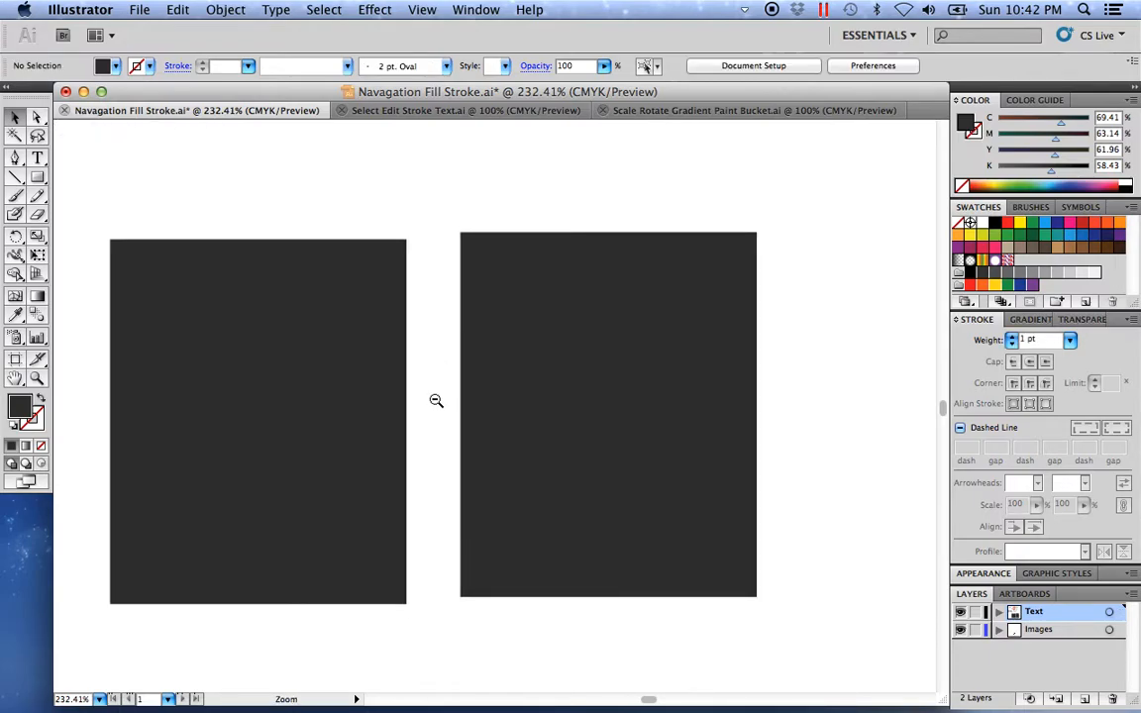
Step: Move the copied rectangle freely so it sits higher and farther right of the original
alt+super+click(436, 399)
alt+super+click(437, 399)
drag(642, 399, 438, 417)
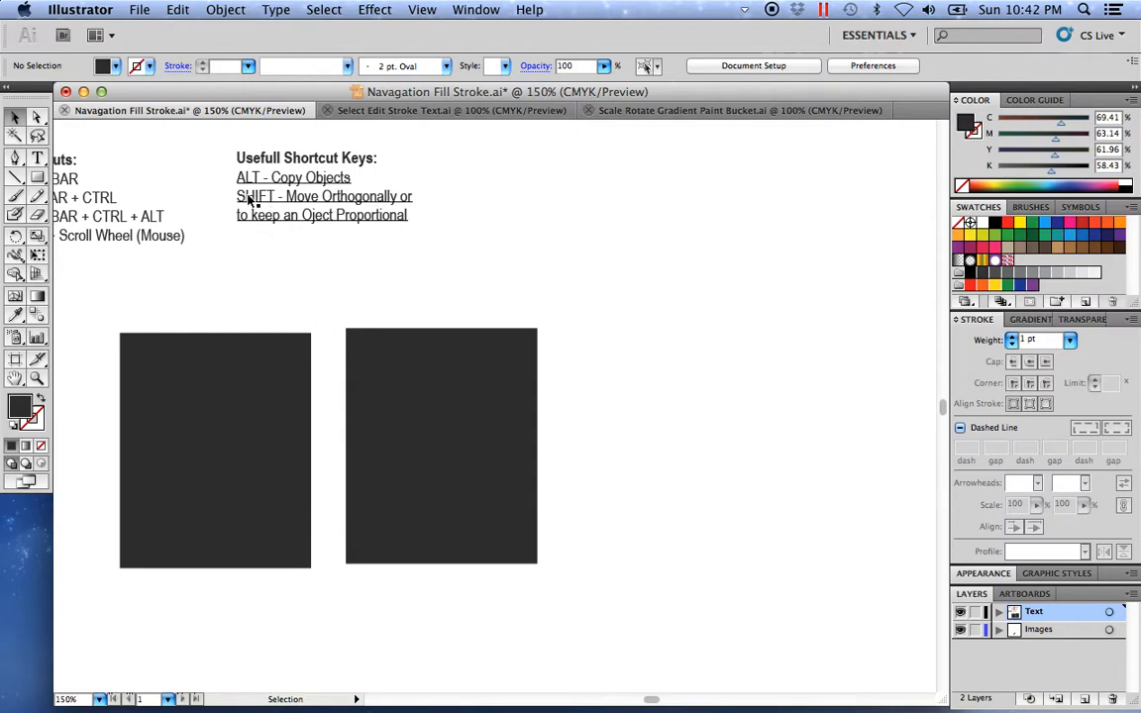
drag(395, 496, 600, 448)
drag(601, 448, 506, 592)
scroll(572, 647, right, 2)
click(540, 555)
click(506, 592)
Step: Duplicate the raised rectangle straight to its right, keeping the copy horizontally aligned with it
click(461, 490)
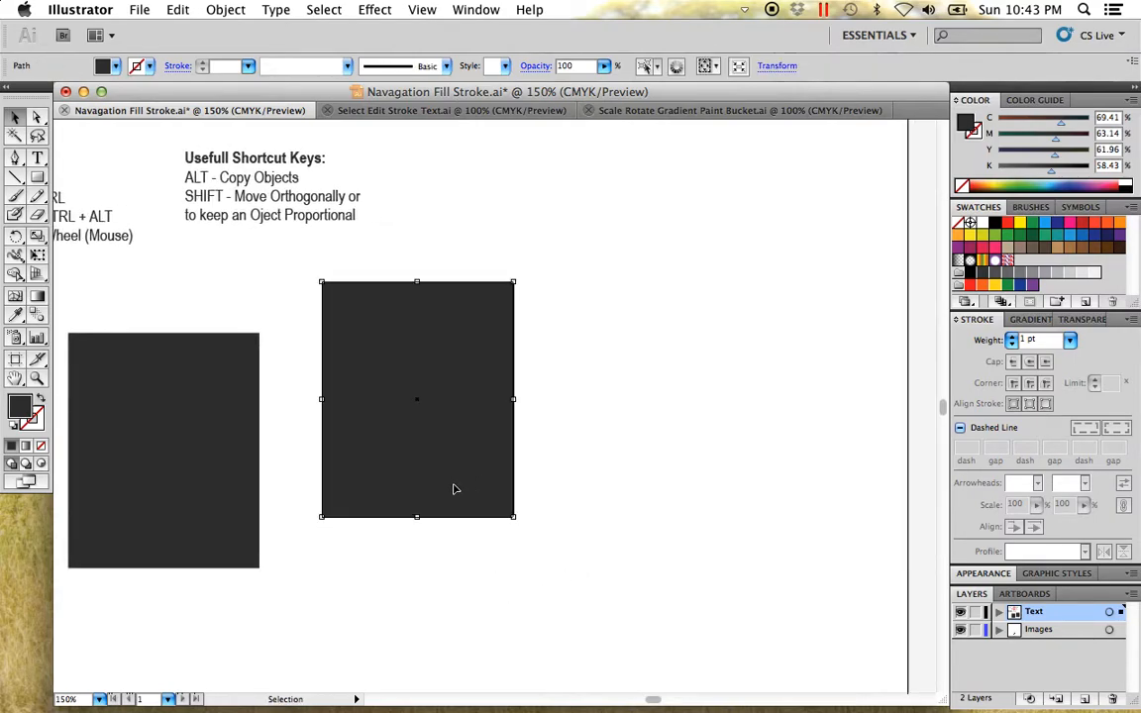
drag(458, 489, 655, 508)
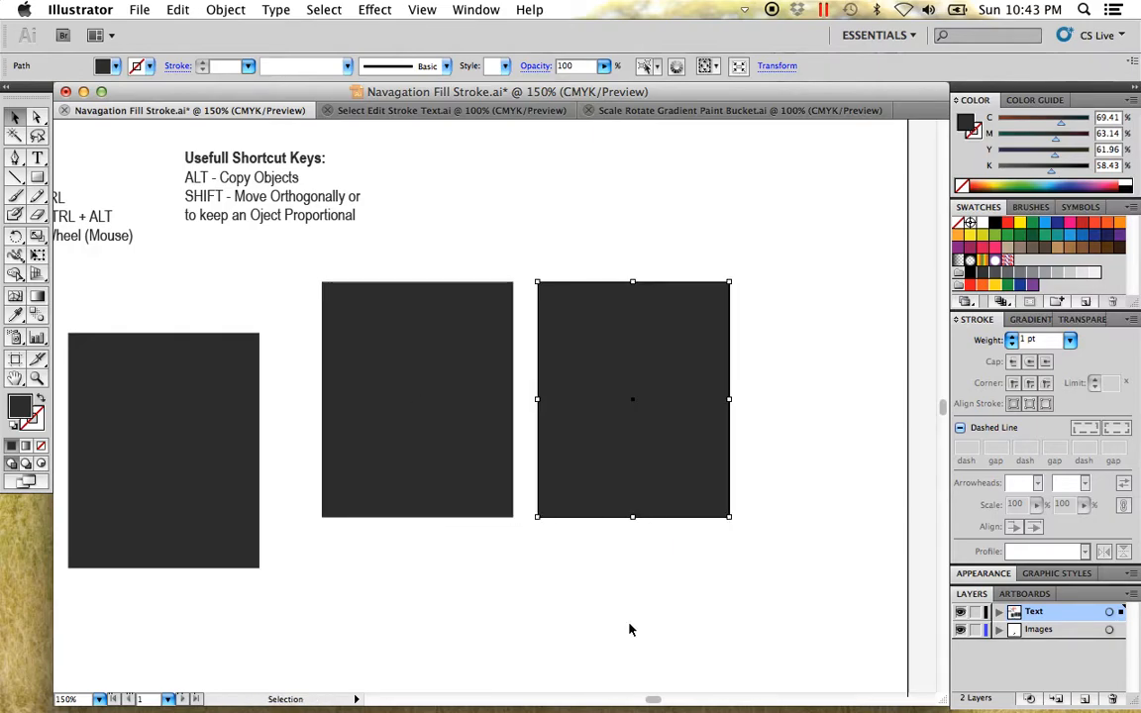
click(572, 599)
Step: View all three rectangles at 100%, then marquee-zoom in on the leftmost one
drag(520, 574, 593, 591)
drag(375, 418, 449, 439)
alt+super+click(555, 427)
drag(532, 362, 588, 444)
drag(550, 486, 547, 473)
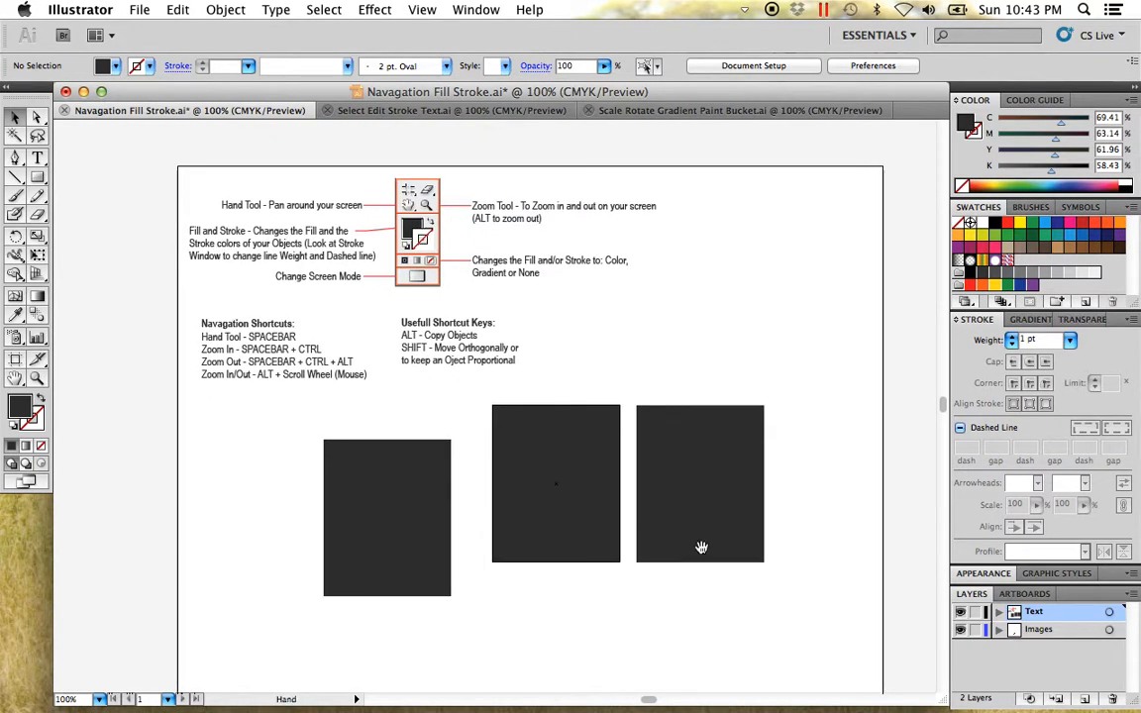
drag(790, 634, 176, 310)
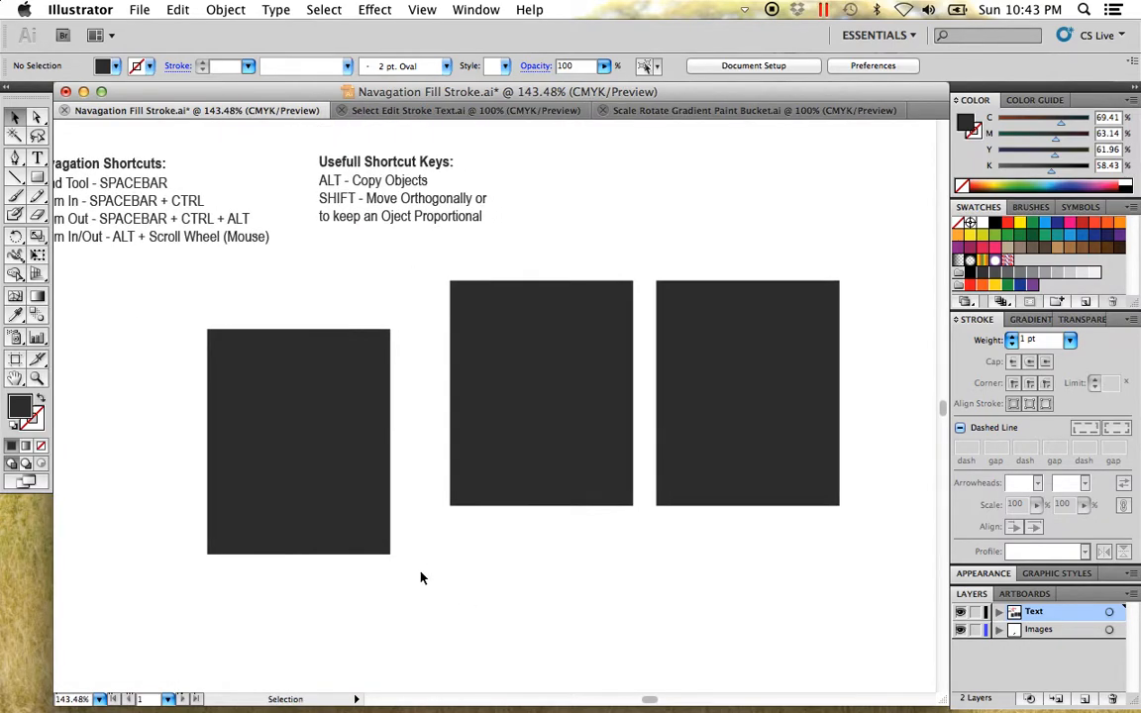
drag(582, 561, 161, 211)
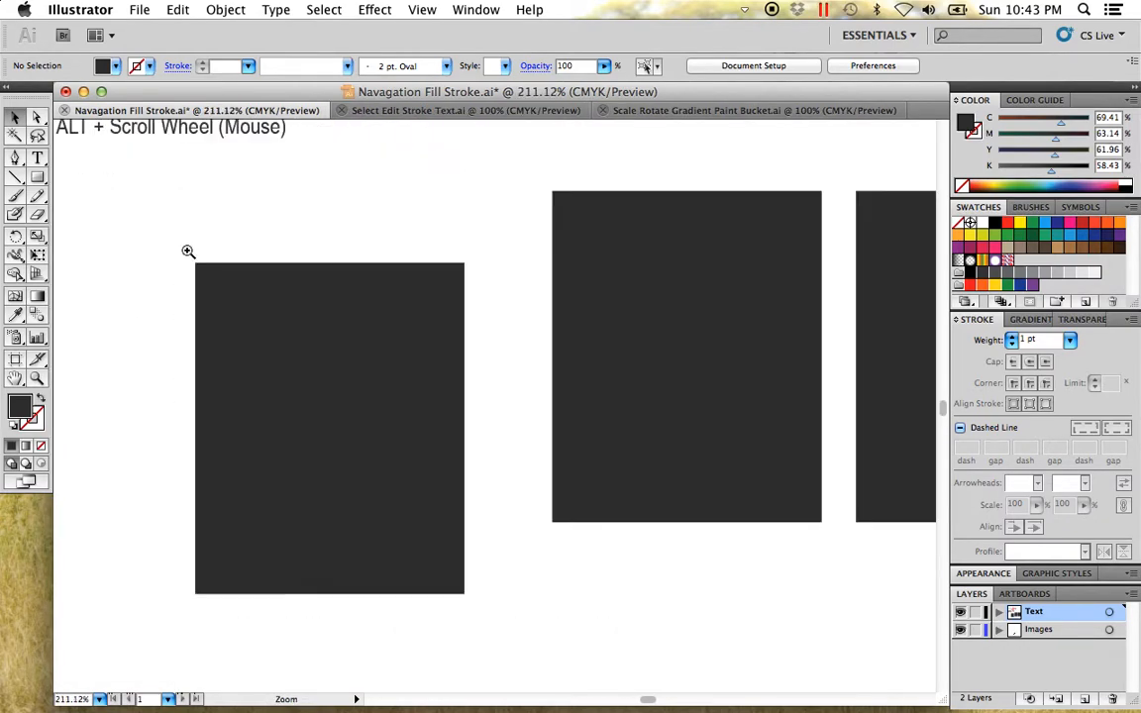
drag(435, 387, 369, 368)
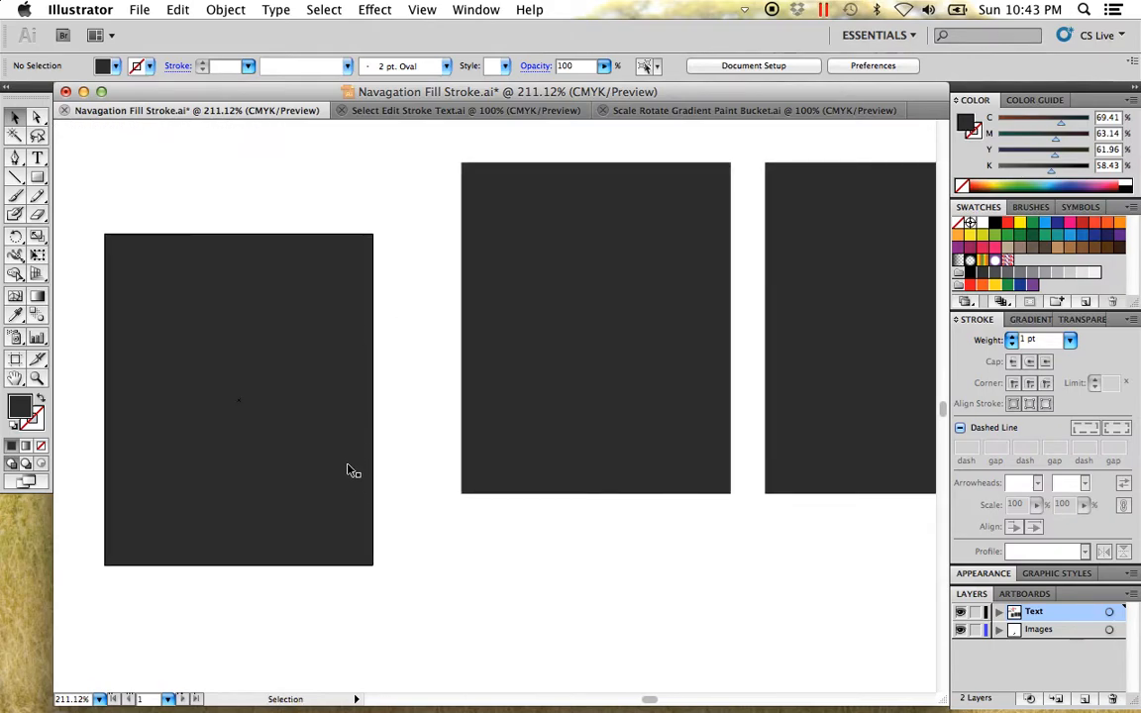
Step: Fill the leftmost rectangle with red (C 13.5, M 97.08, Y 84.32, K 3.36) and deselect it
click(306, 479)
click(373, 608)
click(340, 524)
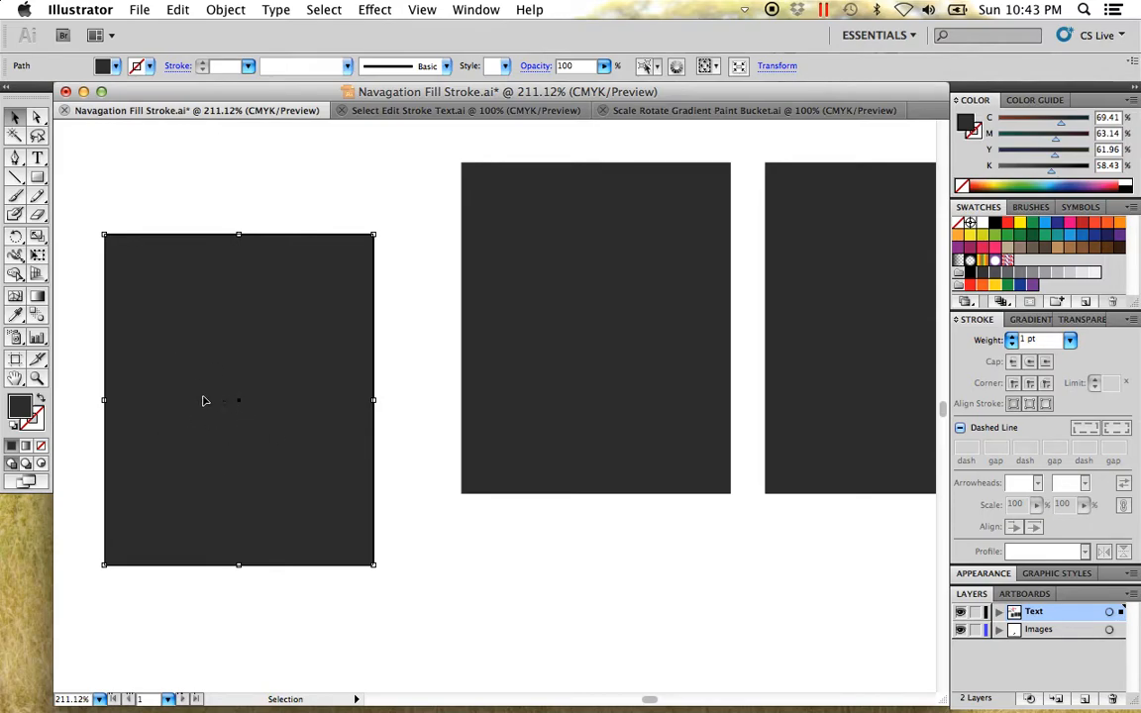
double_click(20, 409)
click(510, 228)
click(757, 187)
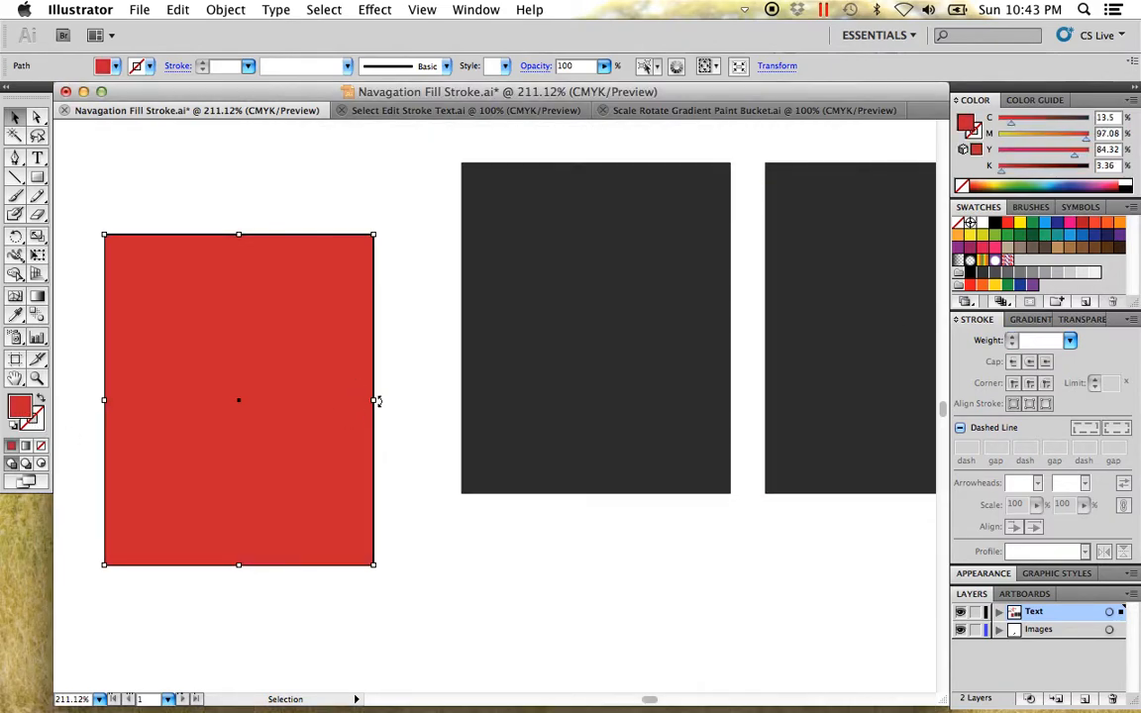
click(424, 462)
Step: Give the red rectangle a green stroke, color 28B575, and deselect it
key(z)
drag(410, 594, 342, 526)
drag(573, 497, 433, 400)
drag(374, 304, 458, 391)
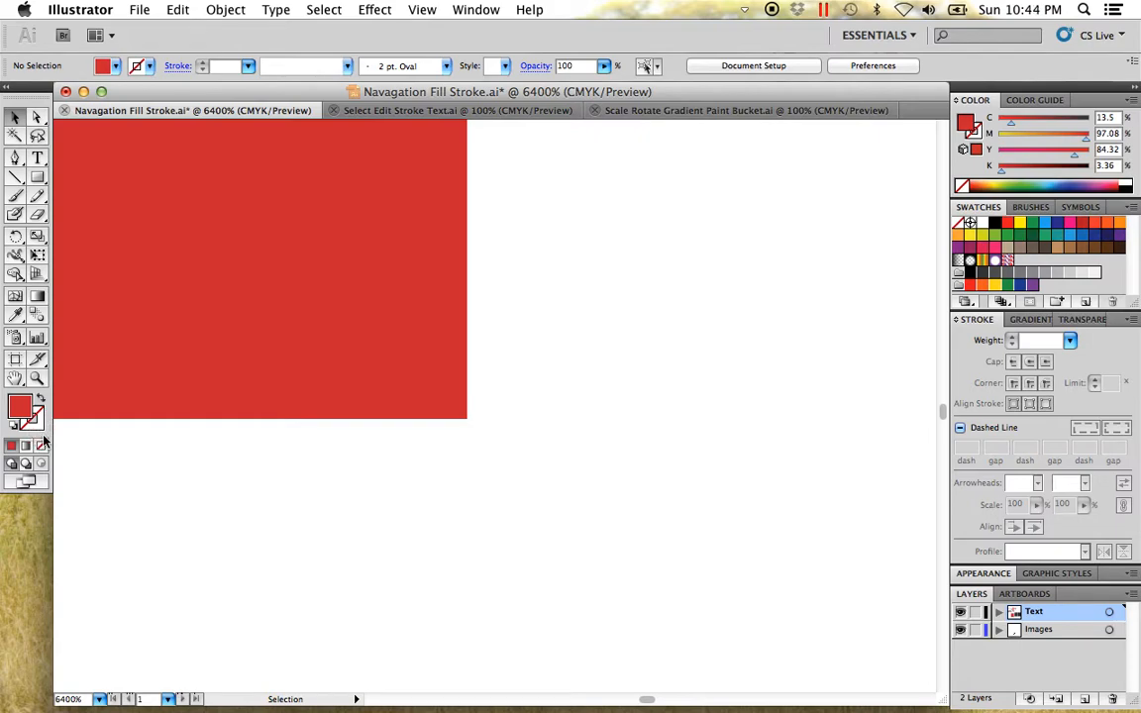
click(311, 382)
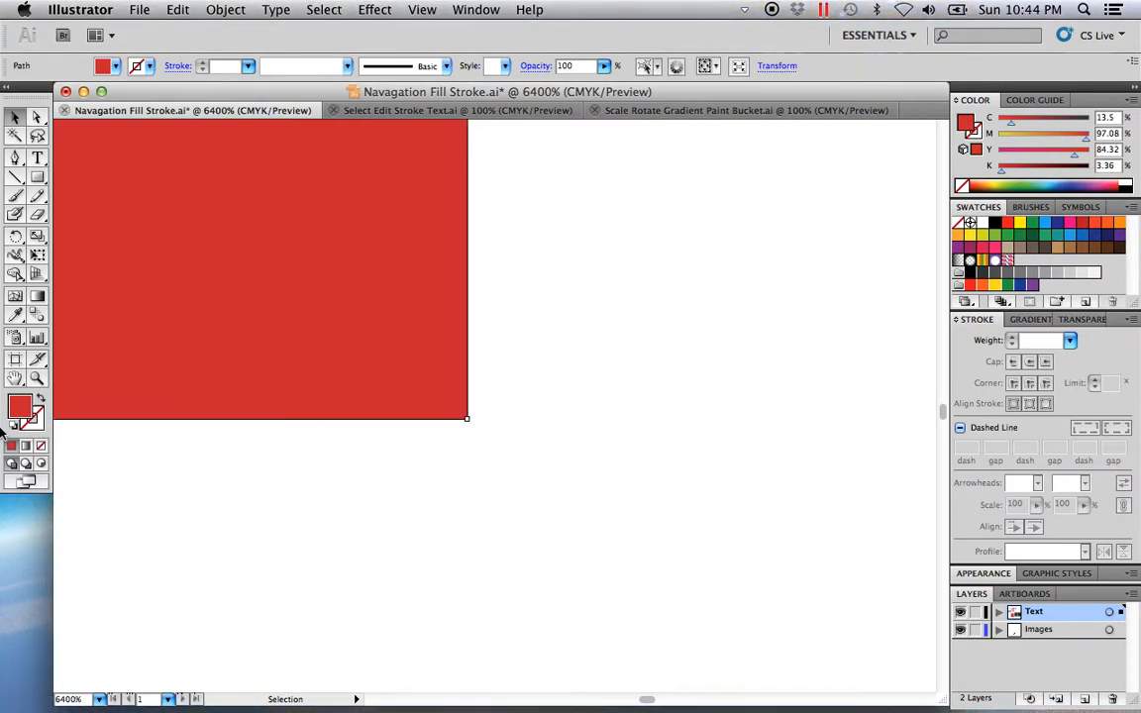
double_click(40, 426)
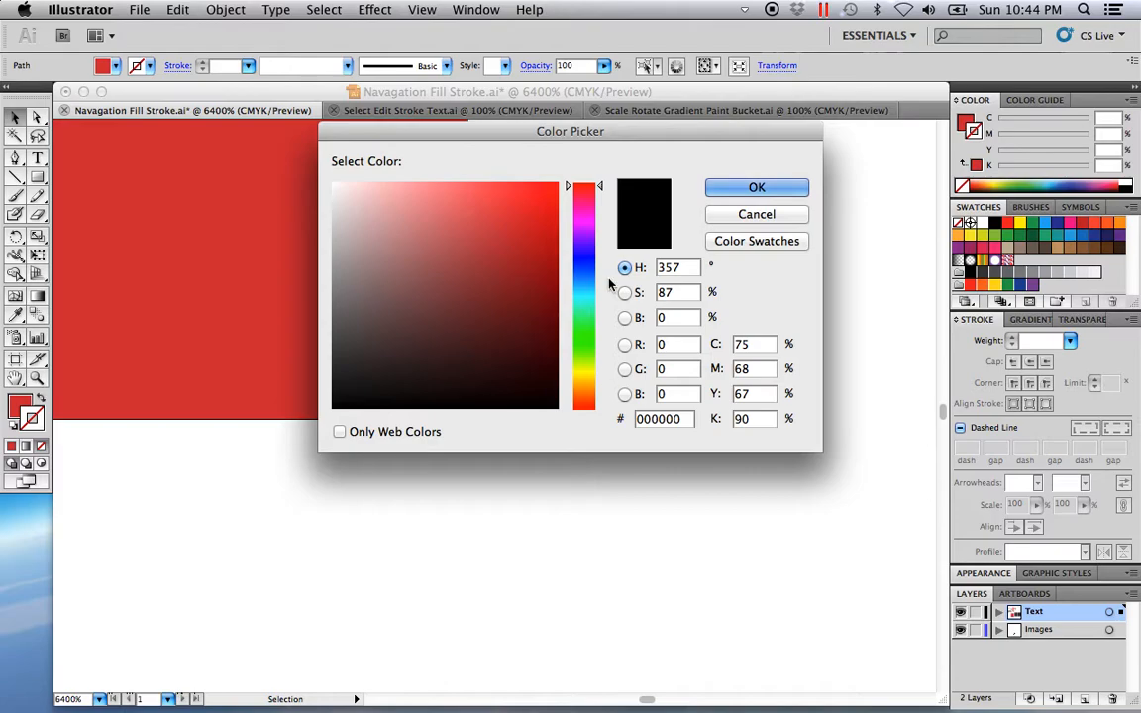
click(587, 318)
click(508, 248)
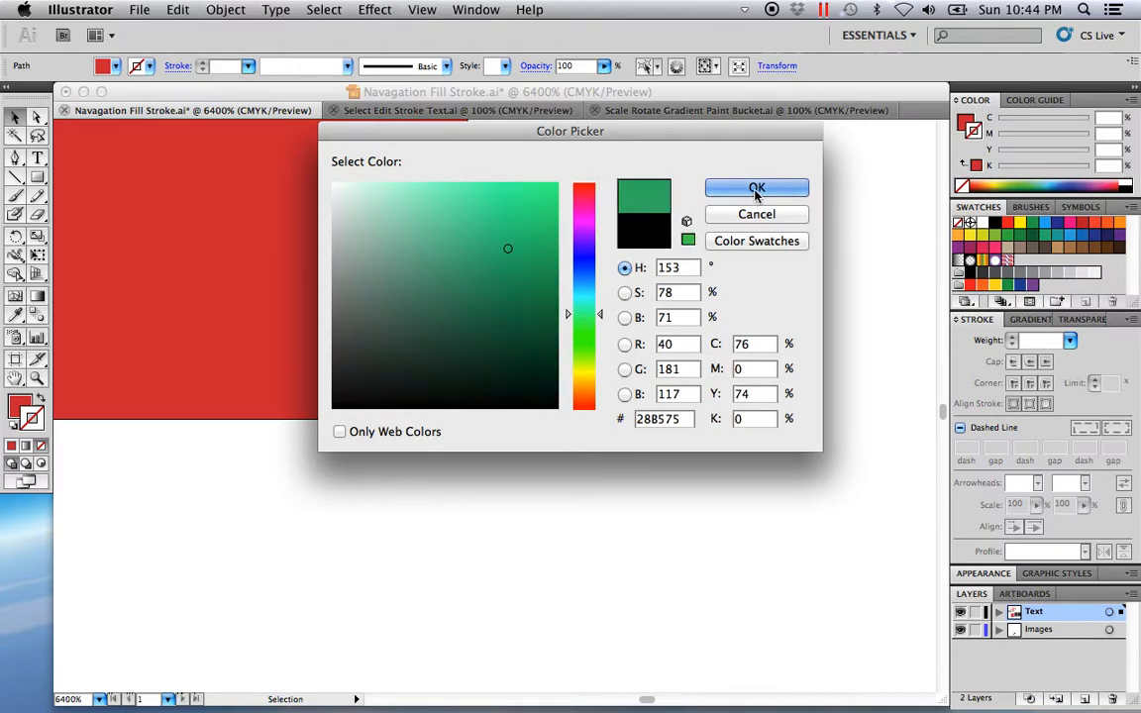
click(757, 187)
click(535, 554)
Step: Fill the middle rectangle with muted blue-violet (C 45.39, M 37.16, Y 9.99, K 0) and deselect it
key(z)
alt+click(454, 370)
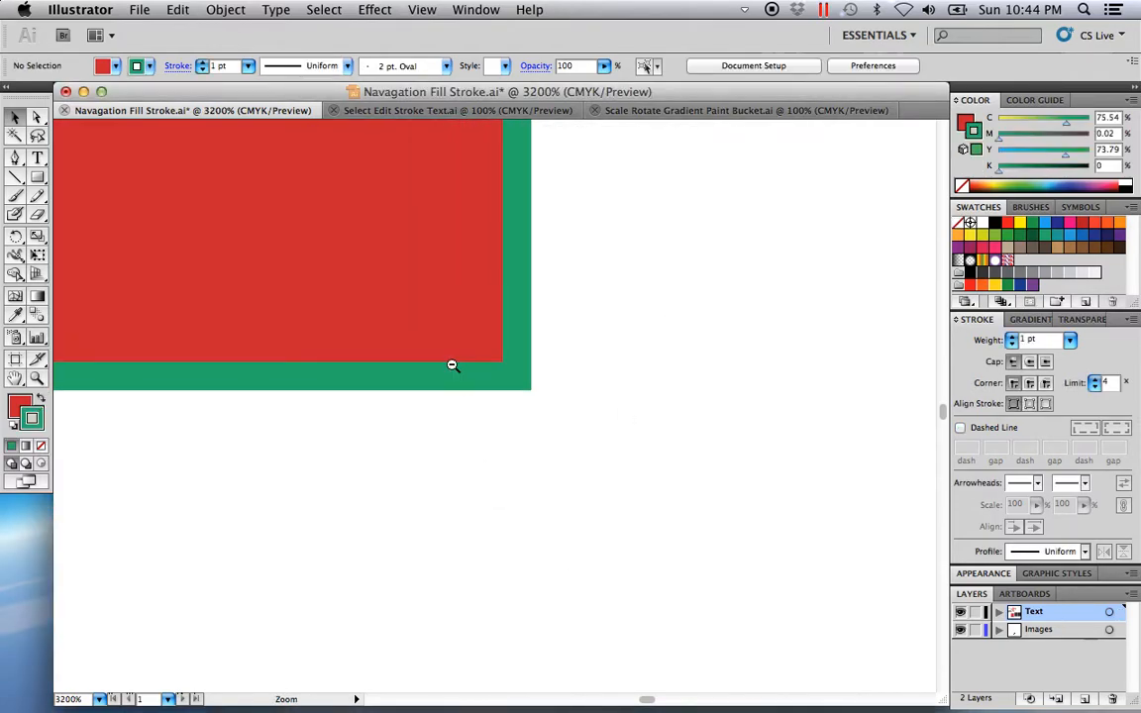
alt+click(483, 353)
alt+click(484, 356)
alt+super+click(484, 356)
alt+super+click(484, 356)
alt+super+click(483, 357)
alt+super+click(485, 357)
drag(626, 362, 466, 456)
click(476, 462)
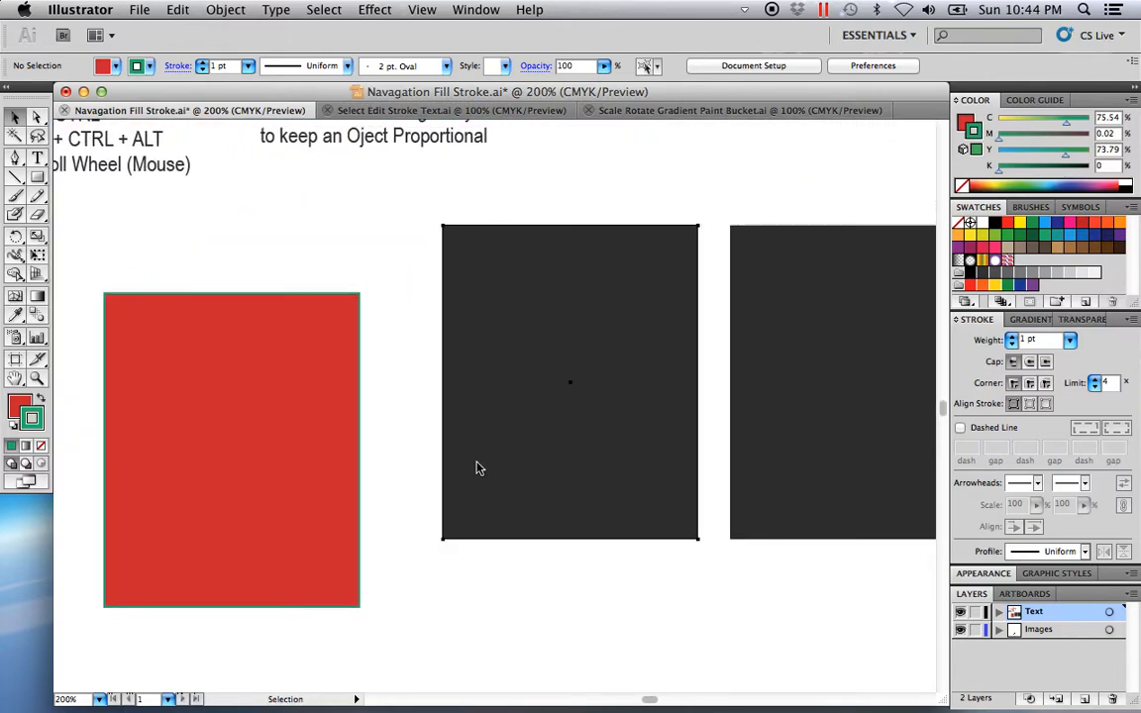
double_click(20, 404)
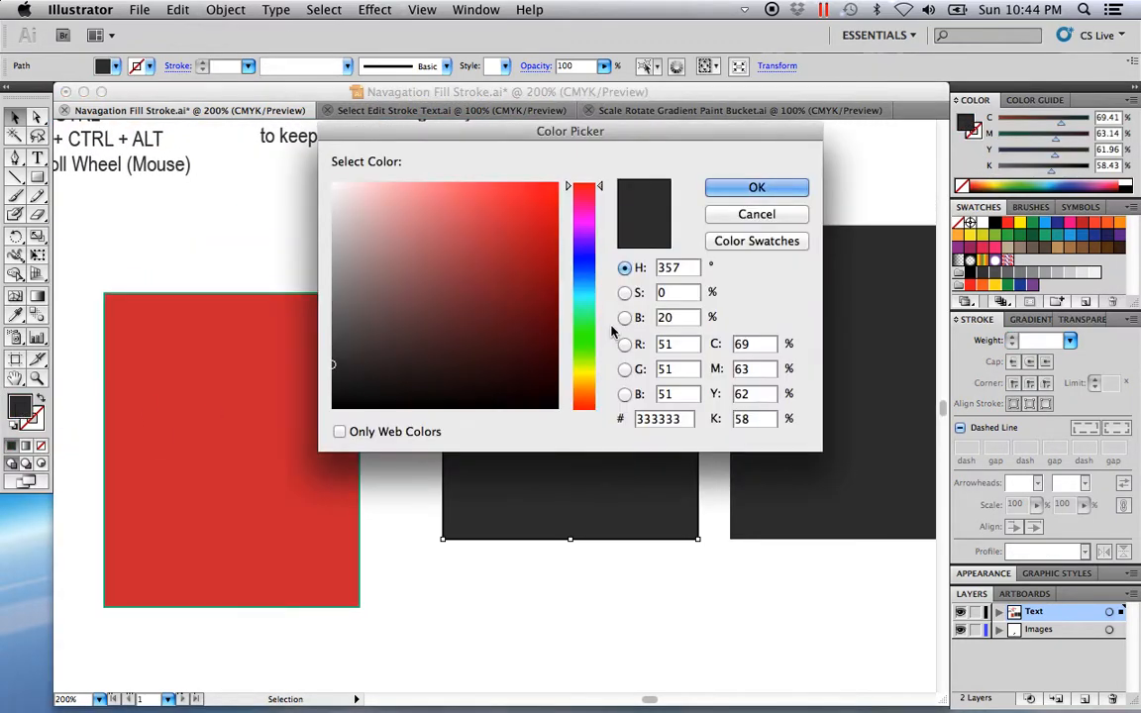
click(585, 265)
click(384, 243)
click(777, 186)
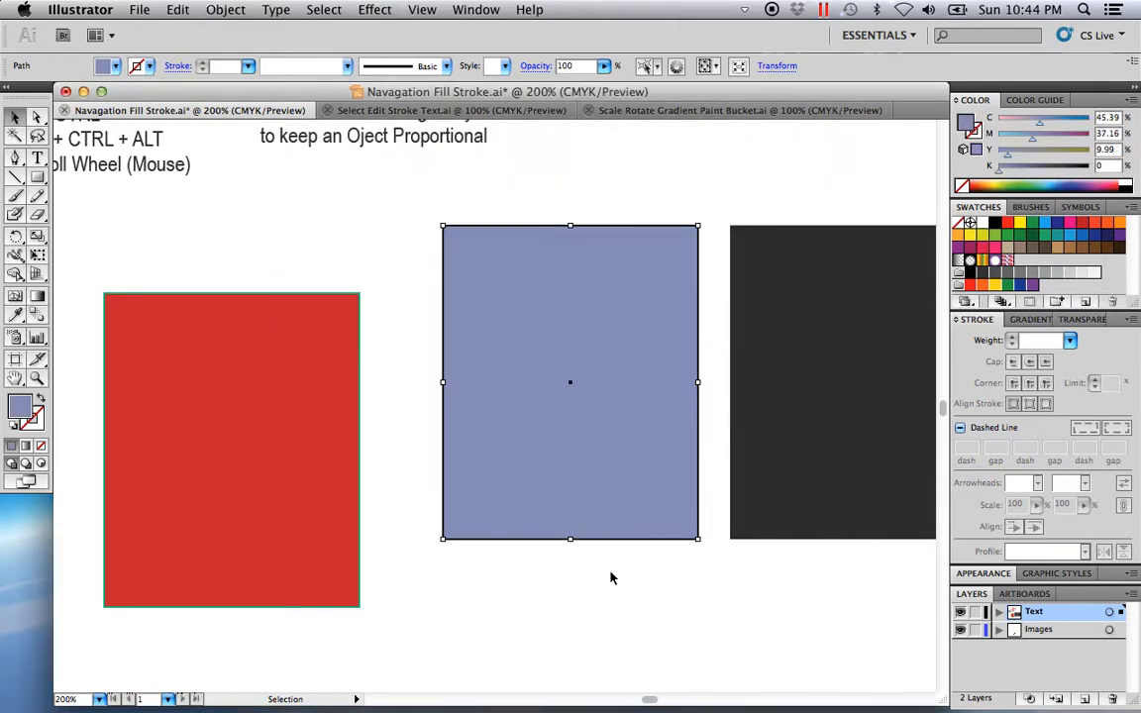
click(675, 590)
Step: Fill the rightmost dark rectangle with green (C 80.39, M 11.58, Y 96.98, K 1.05)
scroll(693, 590, right, 3)
click(670, 502)
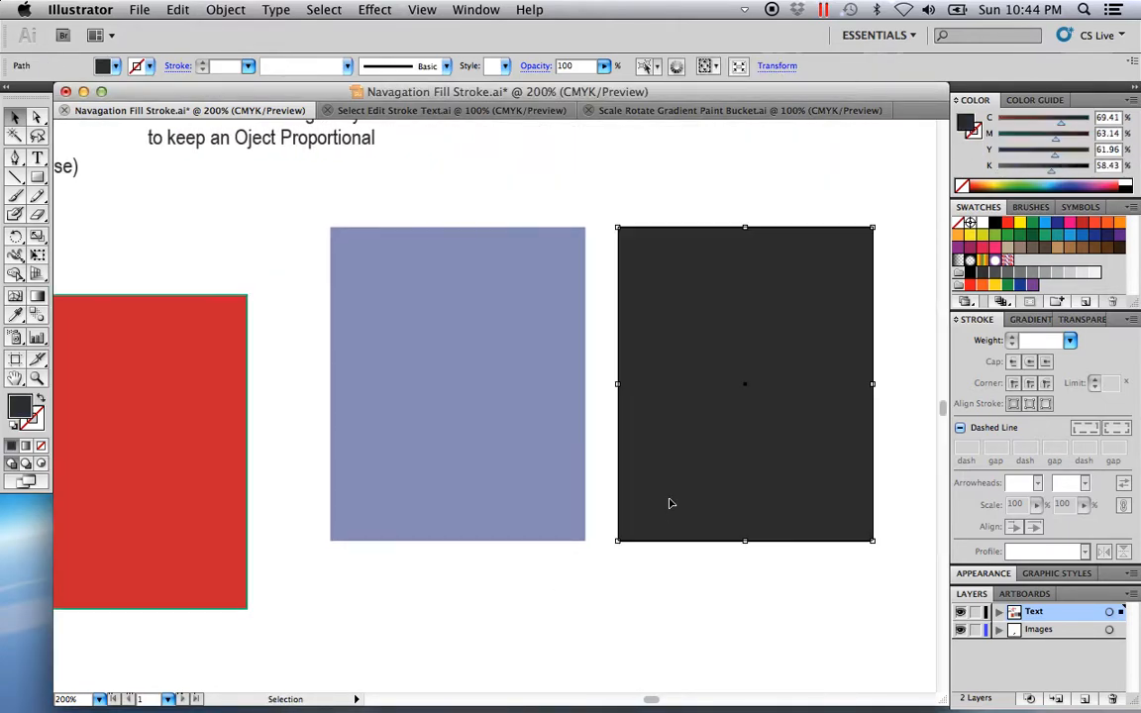
double_click(20, 407)
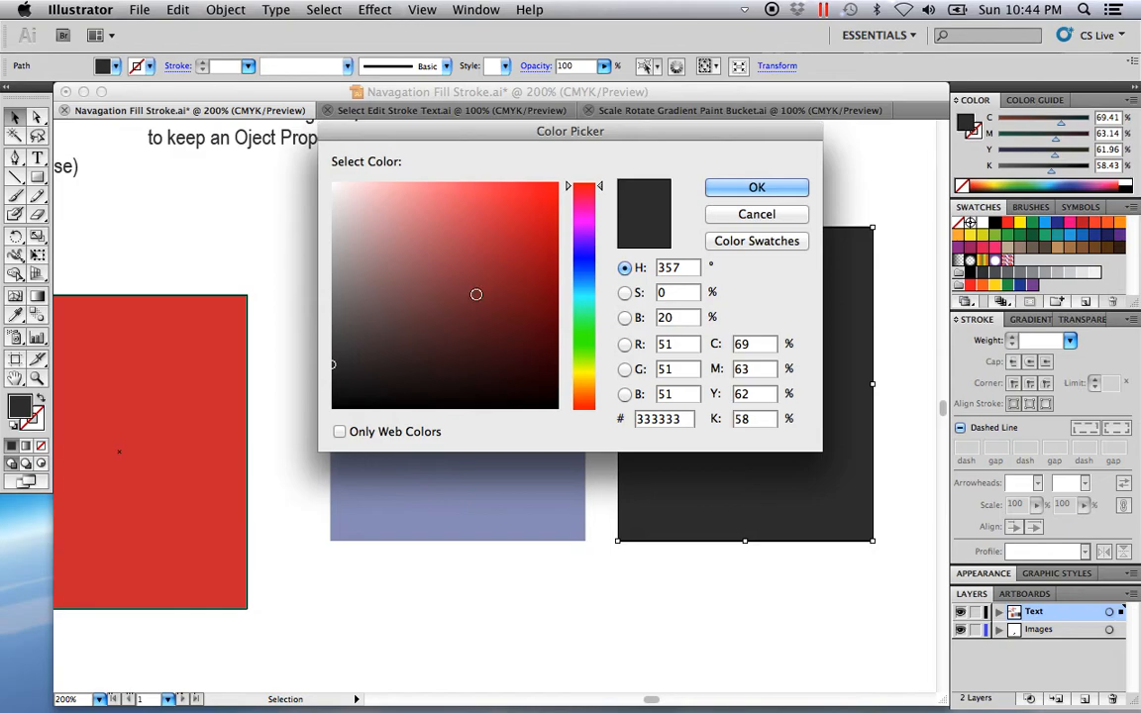
click(581, 323)
click(496, 268)
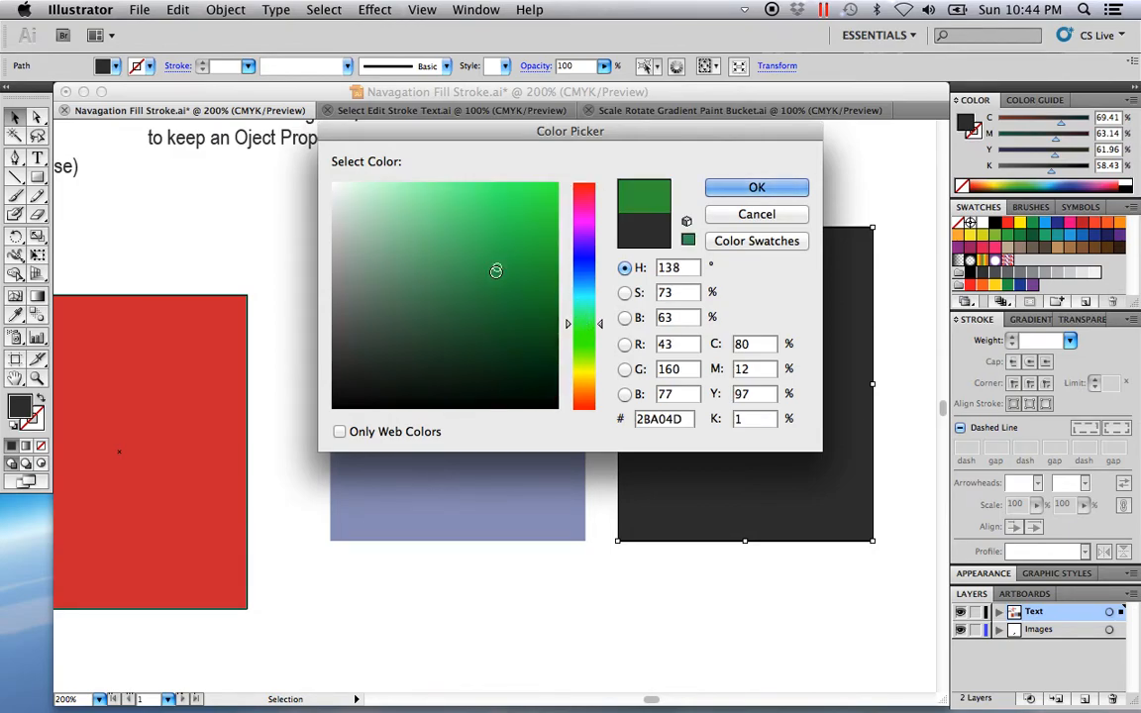
click(792, 186)
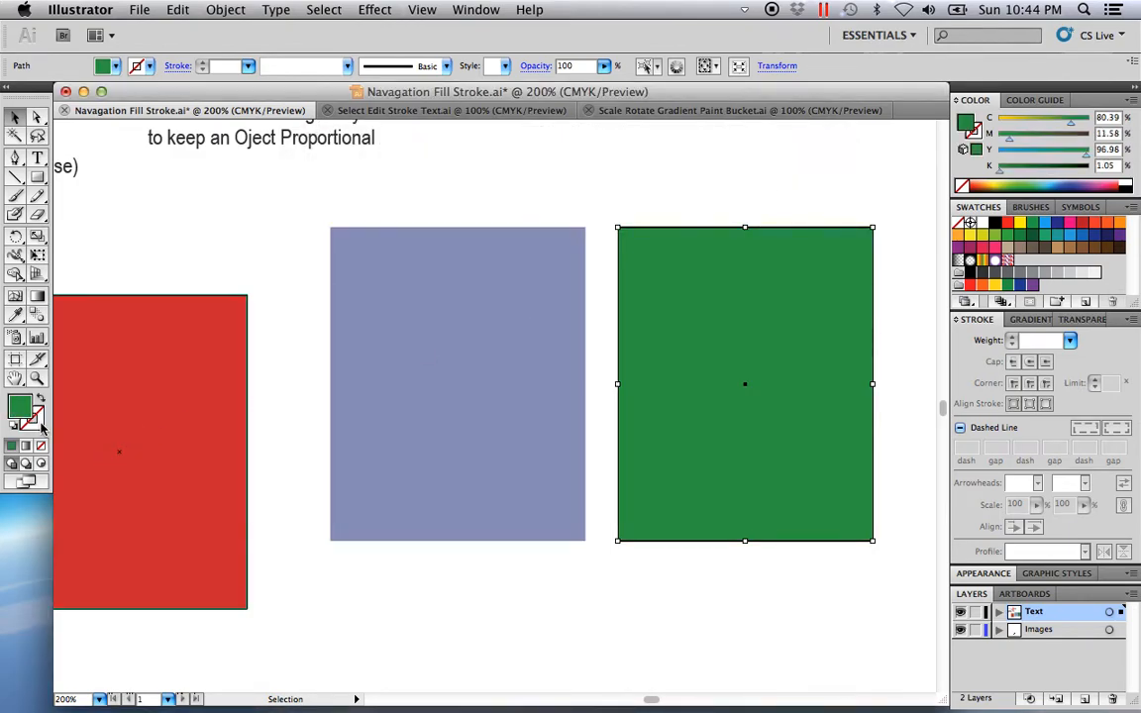
Step: Give the green rectangle a red stroke, color CC2330, and deselect it
double_click(42, 428)
click(519, 228)
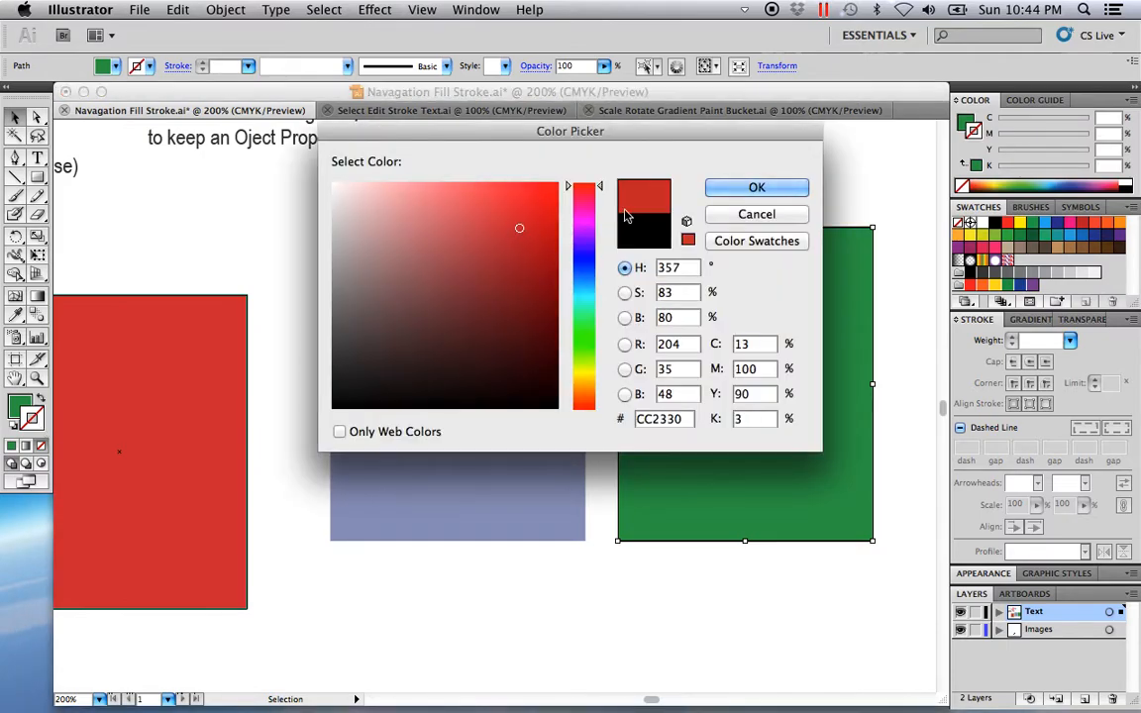
click(757, 188)
key(super+shift+a)
drag(746, 436, 685, 396)
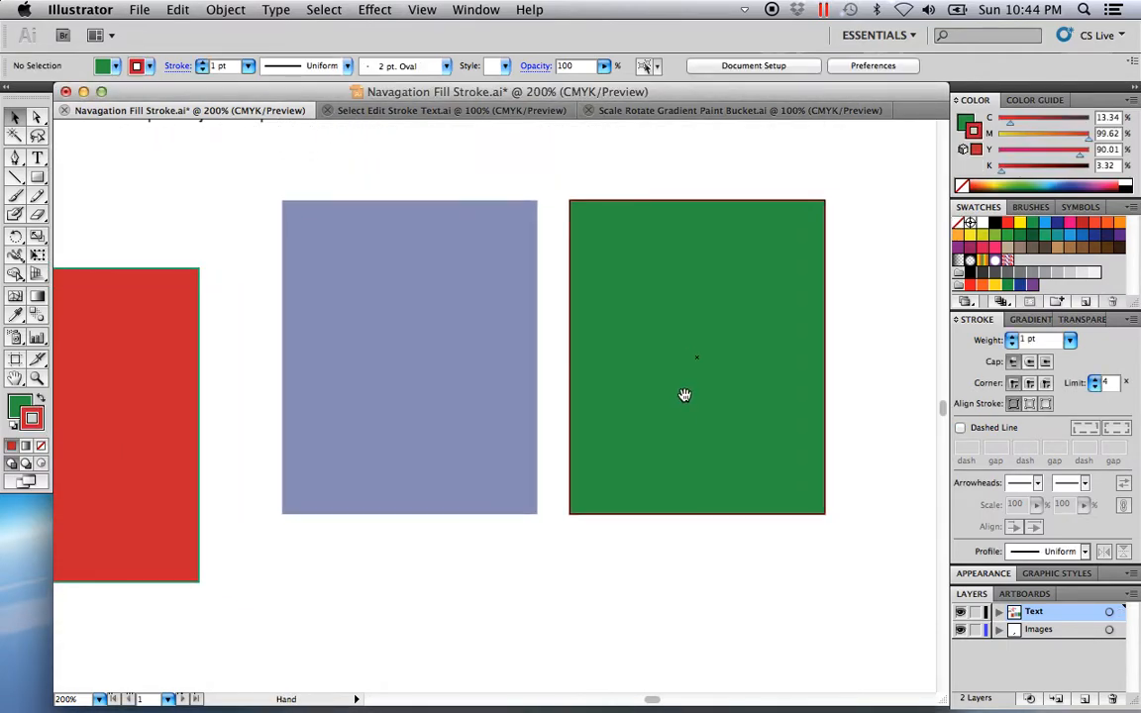
Step: Move the blue-violet and green rectangles together closer to the red one, nearly level with it, and deselect them
drag(619, 570, 401, 540)
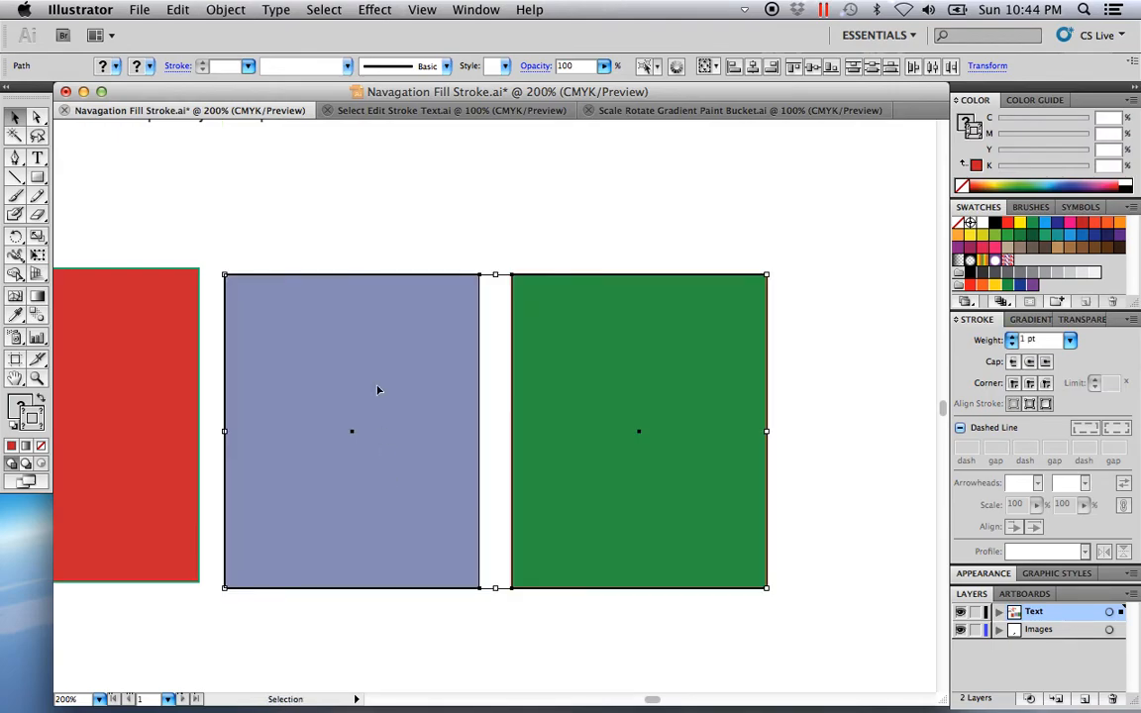
key(super+shift+a)
drag(479, 436, 600, 484)
alt+super+click(512, 397)
drag(432, 401, 484, 470)
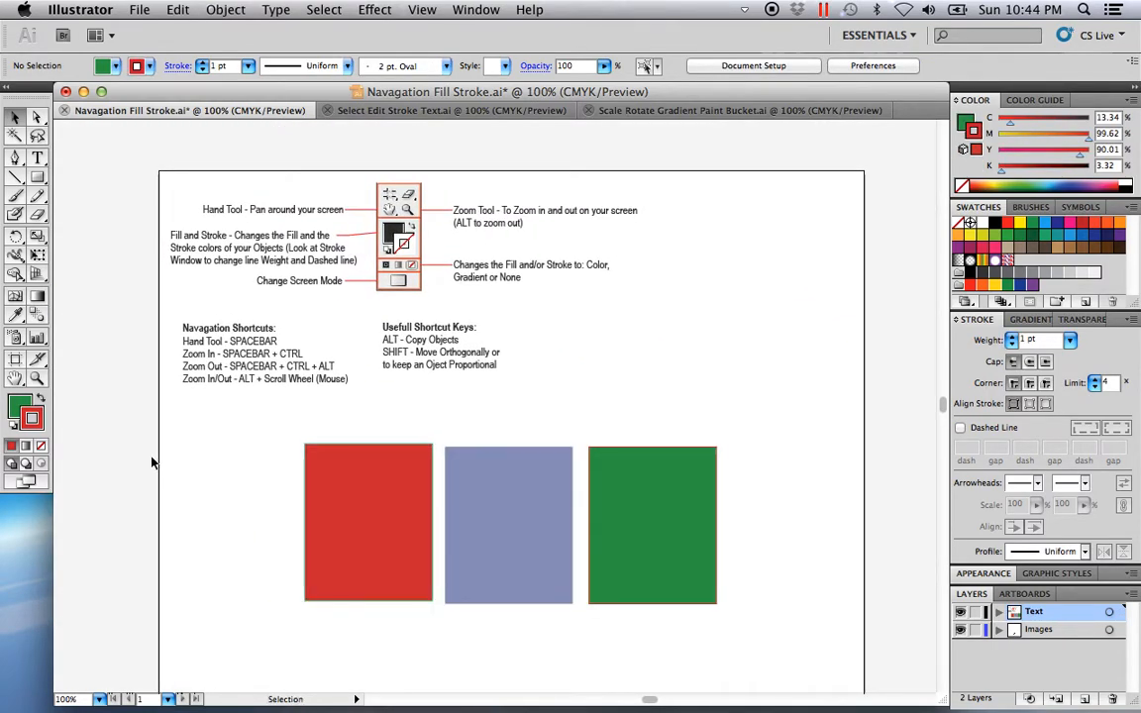
Step: Set the red rectangle's stroke to None and restore its green stroke color
drag(369, 543, 322, 483)
drag(670, 599, 333, 373)
drag(220, 428, 569, 478)
drag(489, 354, 570, 401)
drag(682, 216, 522, 317)
scroll(543, 366, left, 3)
scroll(543, 367, down, 1)
click(657, 269)
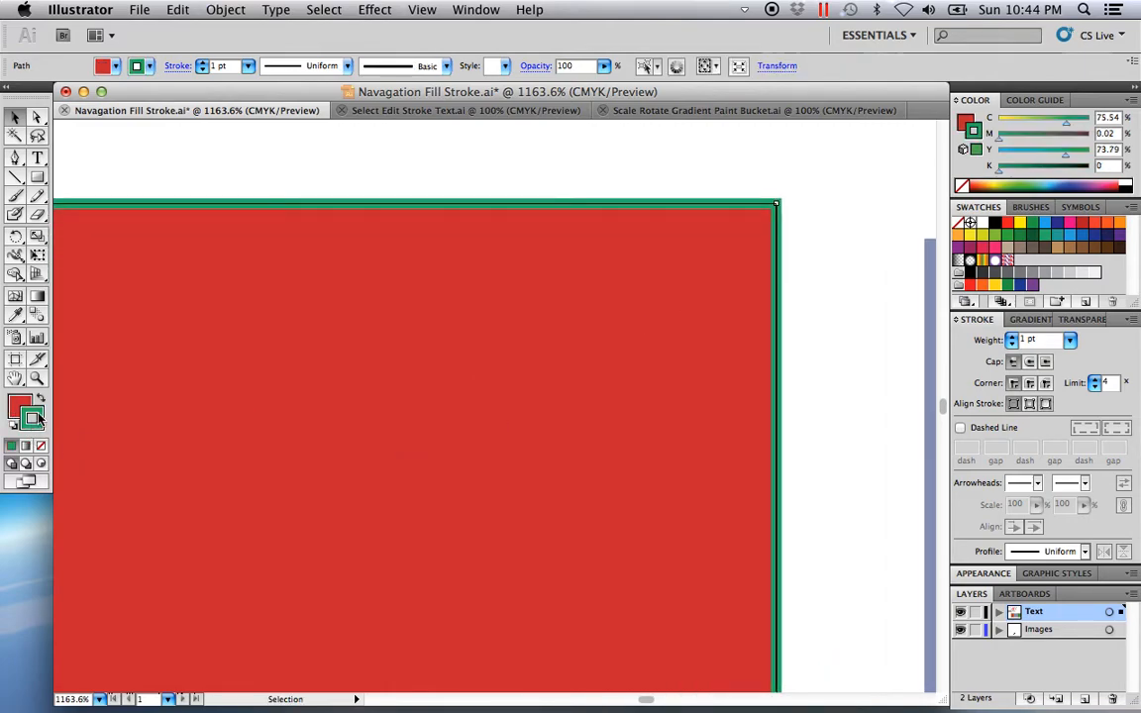
click(42, 451)
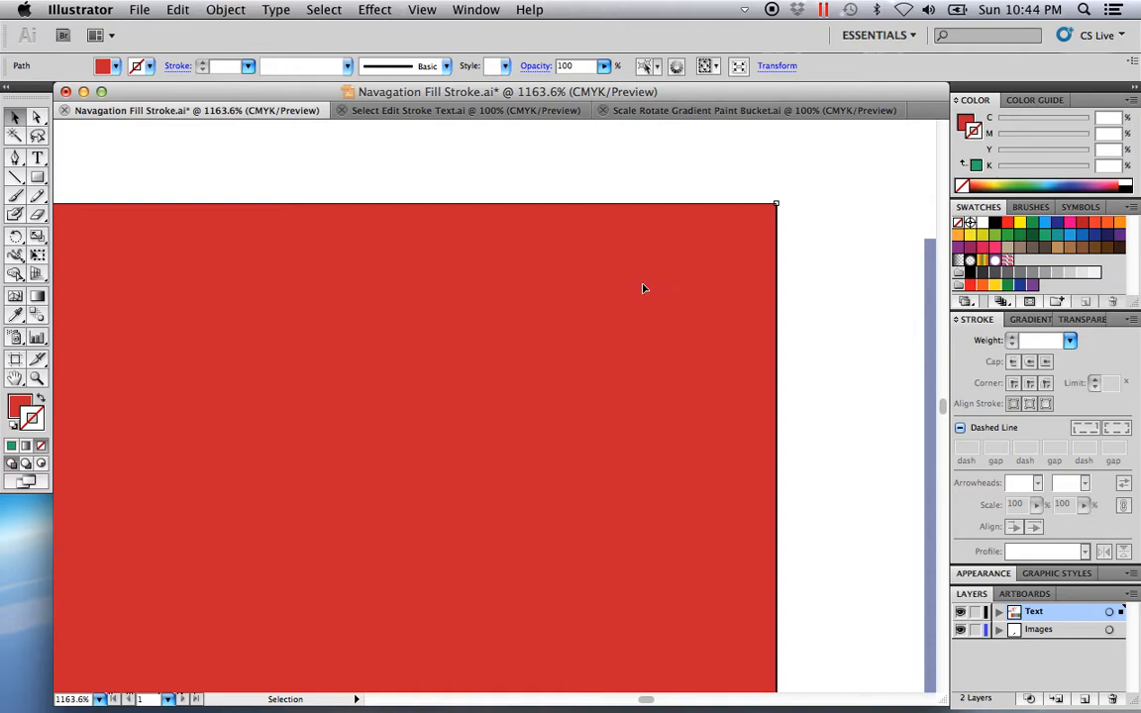
click(11, 446)
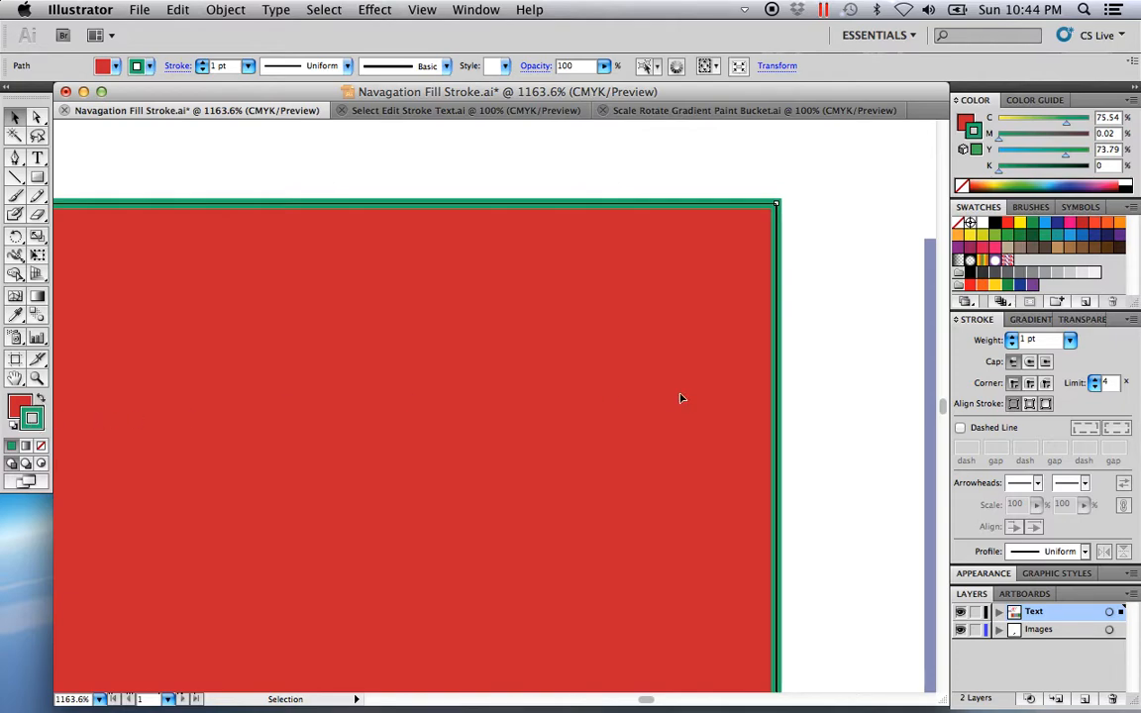
Step: Set the red rectangle's fill to None, keeping only its green outline, and deselect it
click(21, 407)
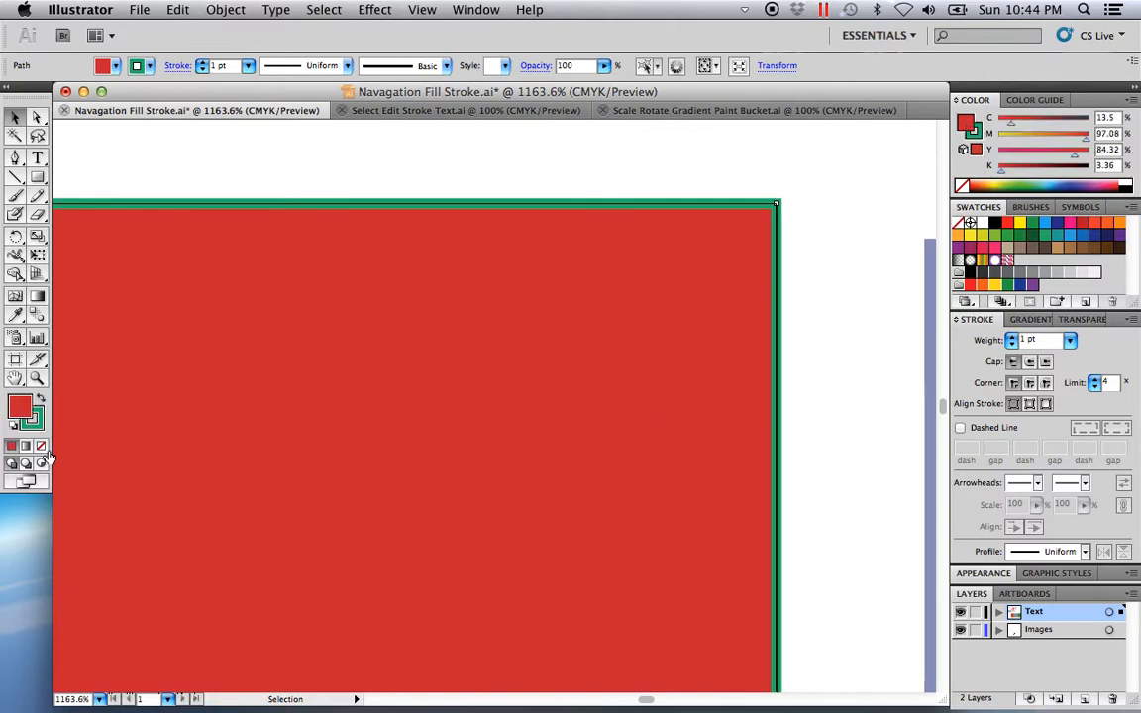
click(40, 447)
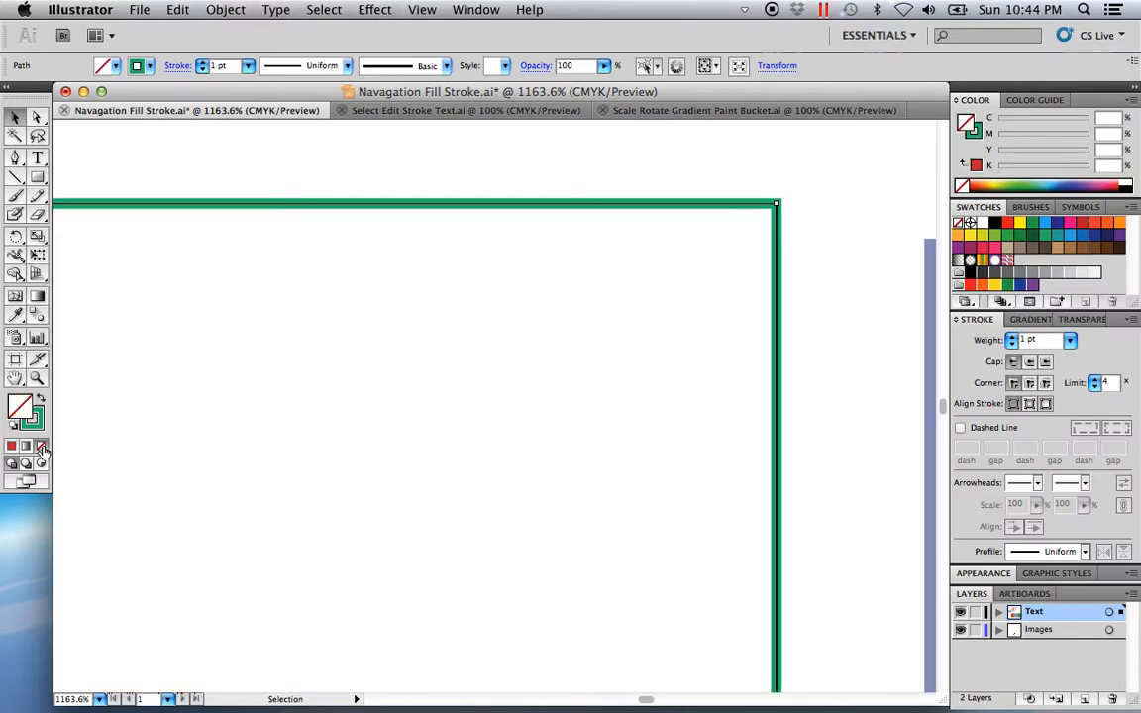
click(845, 424)
alt+super+click(804, 417)
alt+super+click(592, 390)
alt+super+click(540, 399)
drag(485, 434, 565, 262)
Step: Move the unfilled rectangle by its outline over the blue-violet one and back beside it, leaving a small gap
click(498, 311)
drag(642, 308, 432, 370)
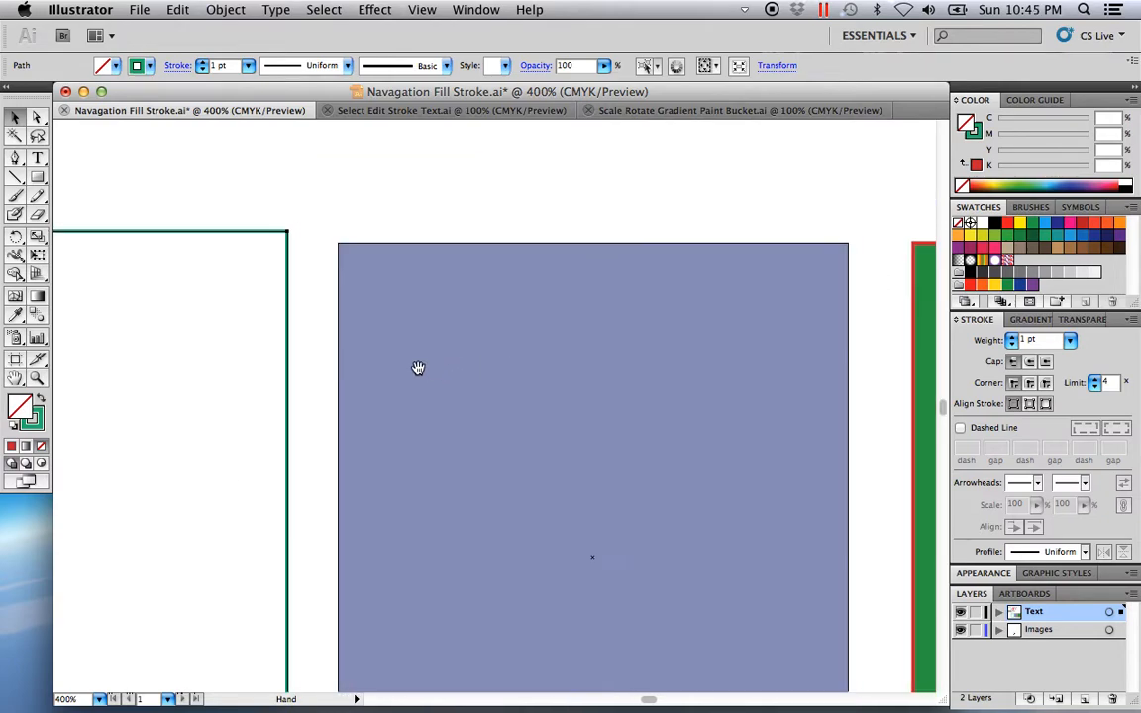
drag(286, 356, 446, 328)
click(492, 228)
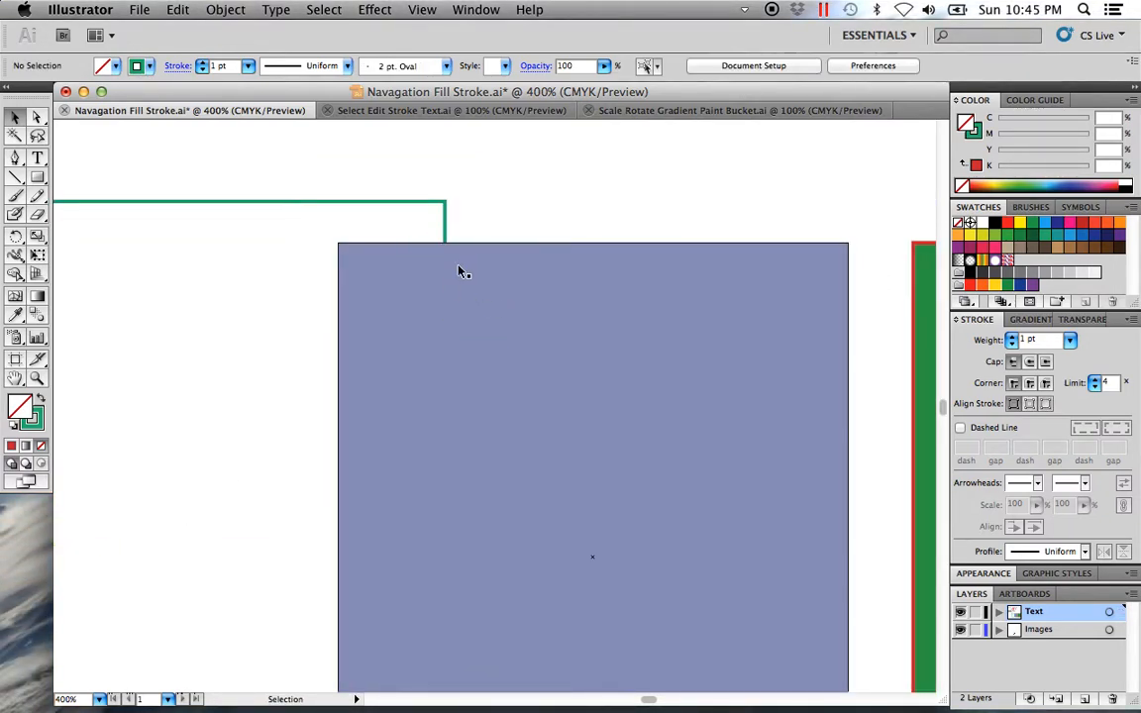
drag(445, 229, 320, 263)
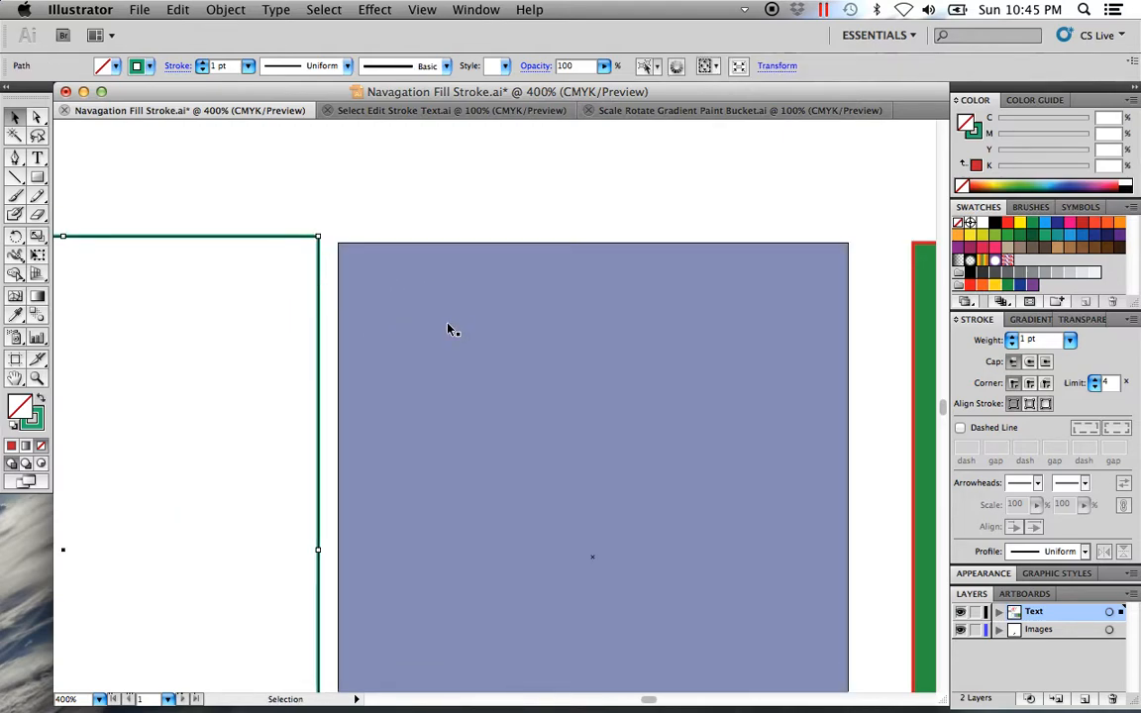
Step: Restore the red fill of the unfilled rectangle and deselect it
click(255, 317)
drag(261, 195, 197, 320)
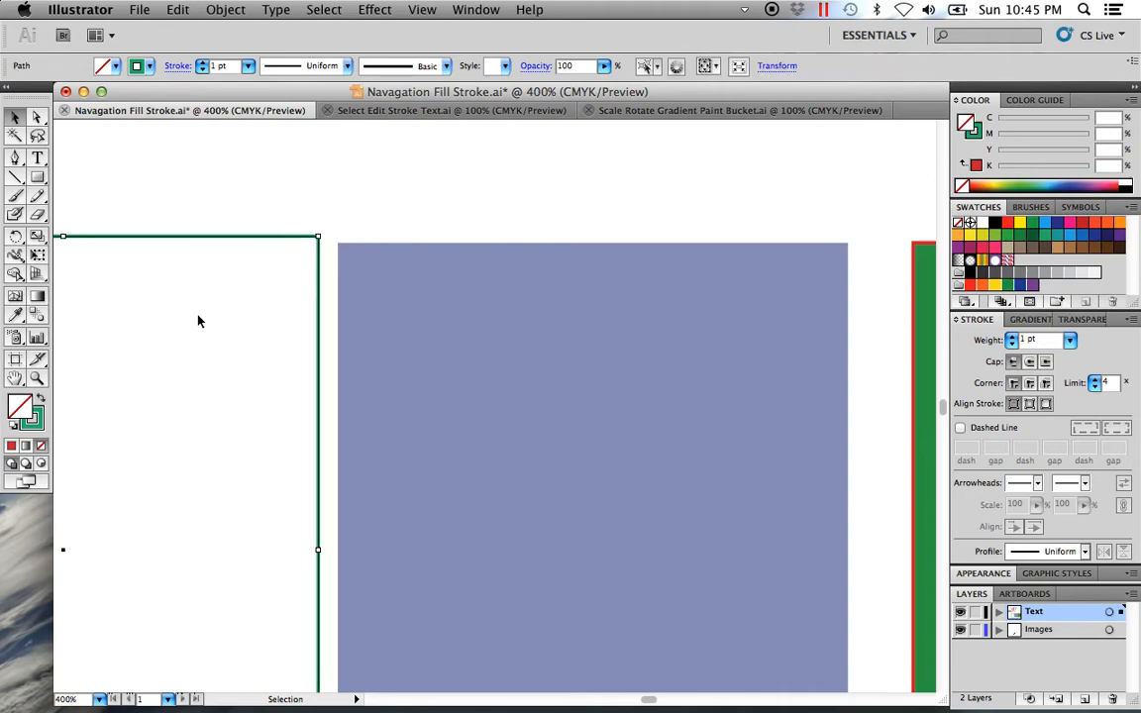
click(12, 446)
click(351, 192)
Step: Examine the annotated toolbox diagram and the navigation and shortcut notes above the rectangles
drag(402, 251, 431, 283)
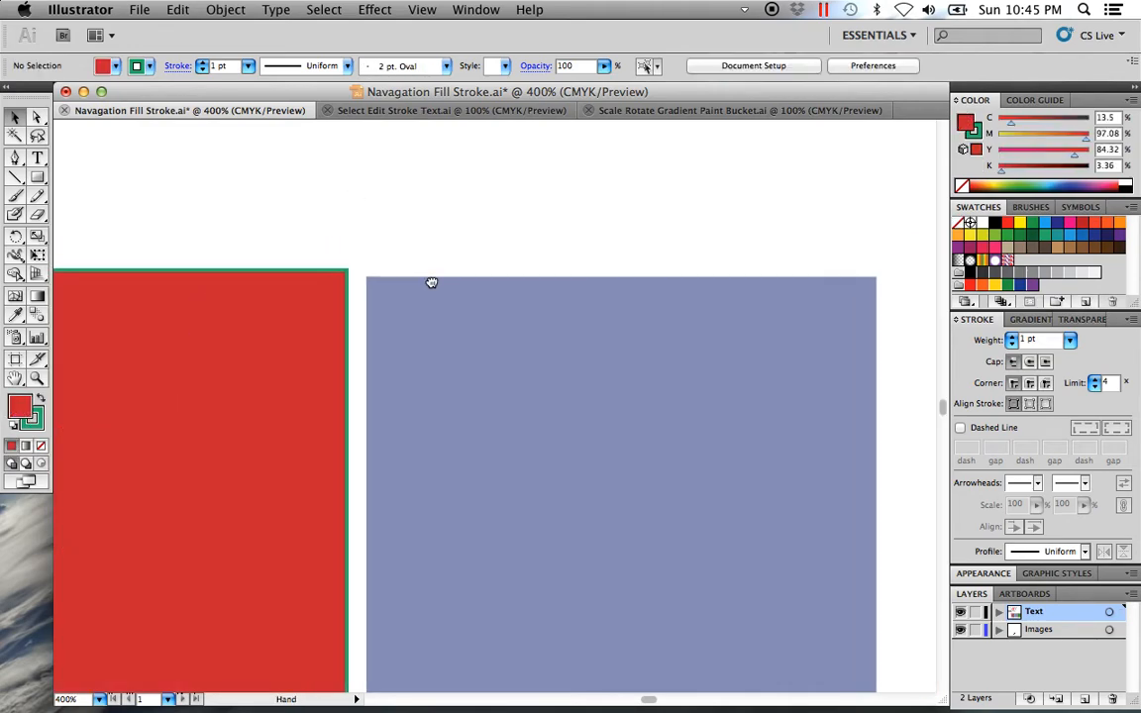
alt+super+click(483, 306)
alt+super+click(484, 306)
alt+super+click(490, 294)
scroll(525, 327, left, 3)
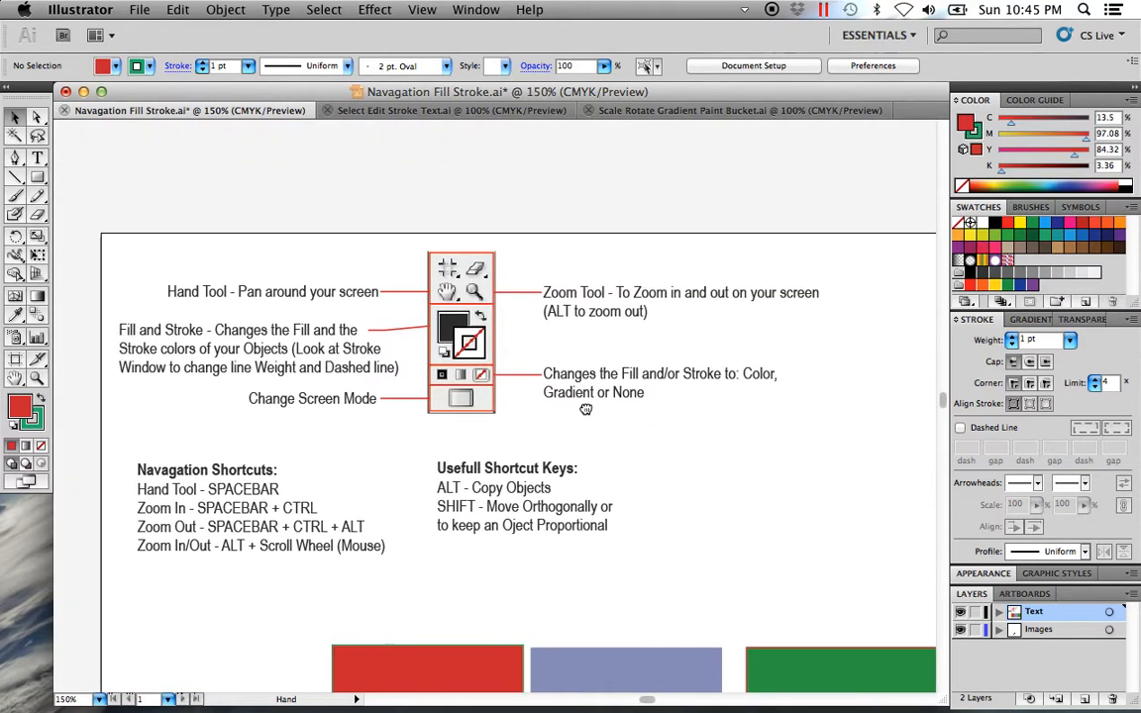
scroll(555, 362, up, 2)
drag(665, 479, 105, 222)
drag(609, 378, 508, 280)
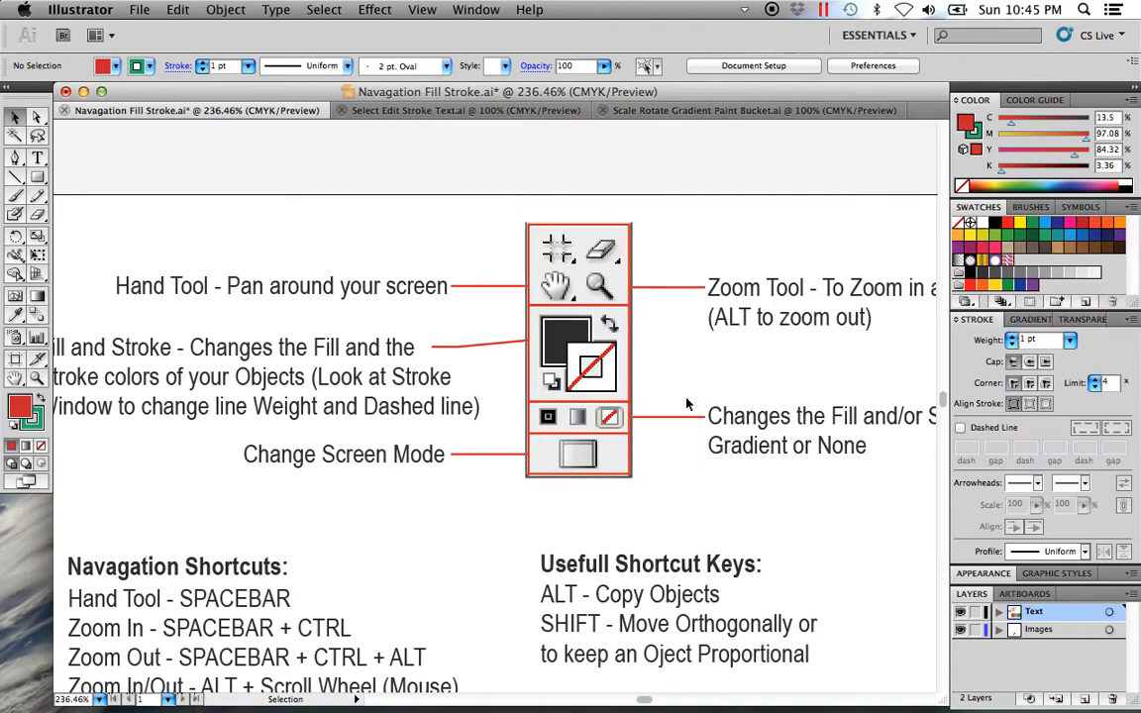
drag(654, 511, 589, 515)
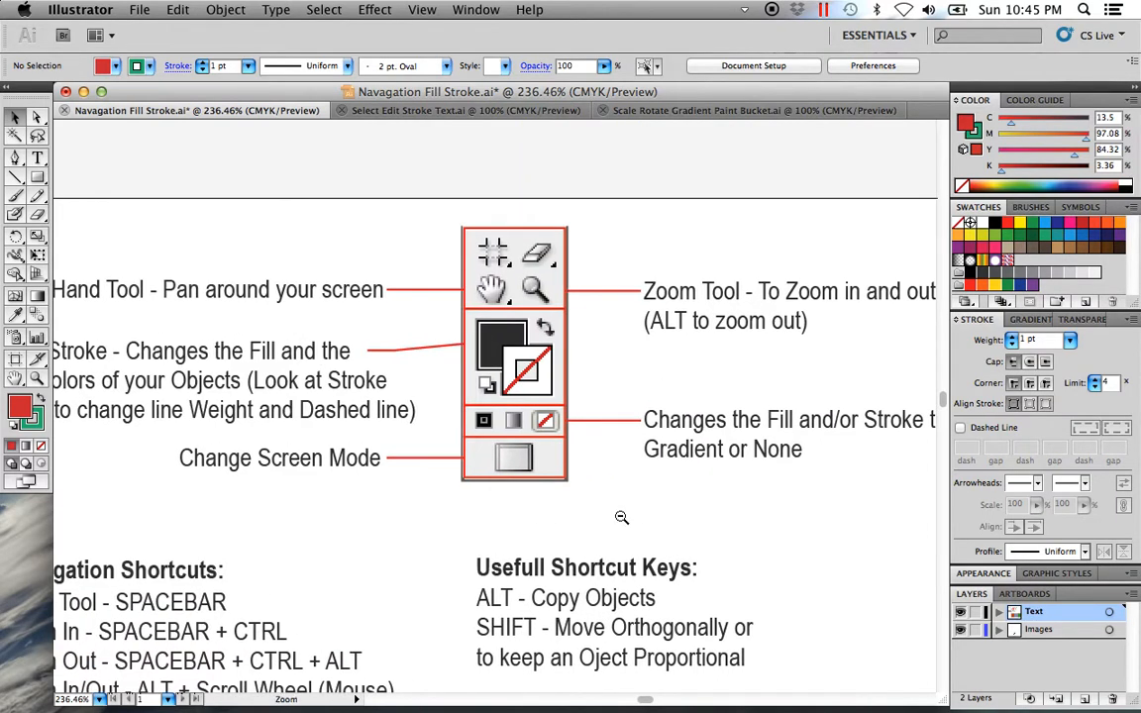
alt+click(614, 501)
alt+click(563, 485)
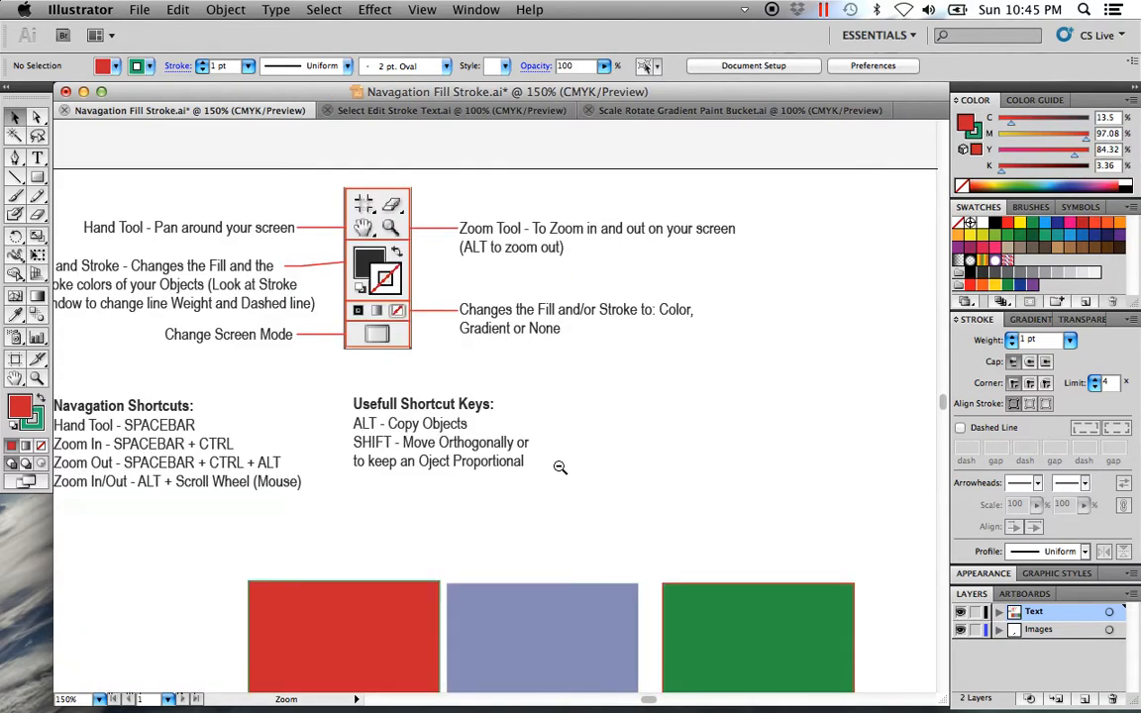
alt+click(560, 466)
Step: Move the blue-violet rectangle to overlap the red one and the green rectangle to overlap the blue-violet one, each slightly higher, and deselect
scroll(565, 455, down, 3)
drag(741, 600, 225, 352)
drag(419, 409, 438, 439)
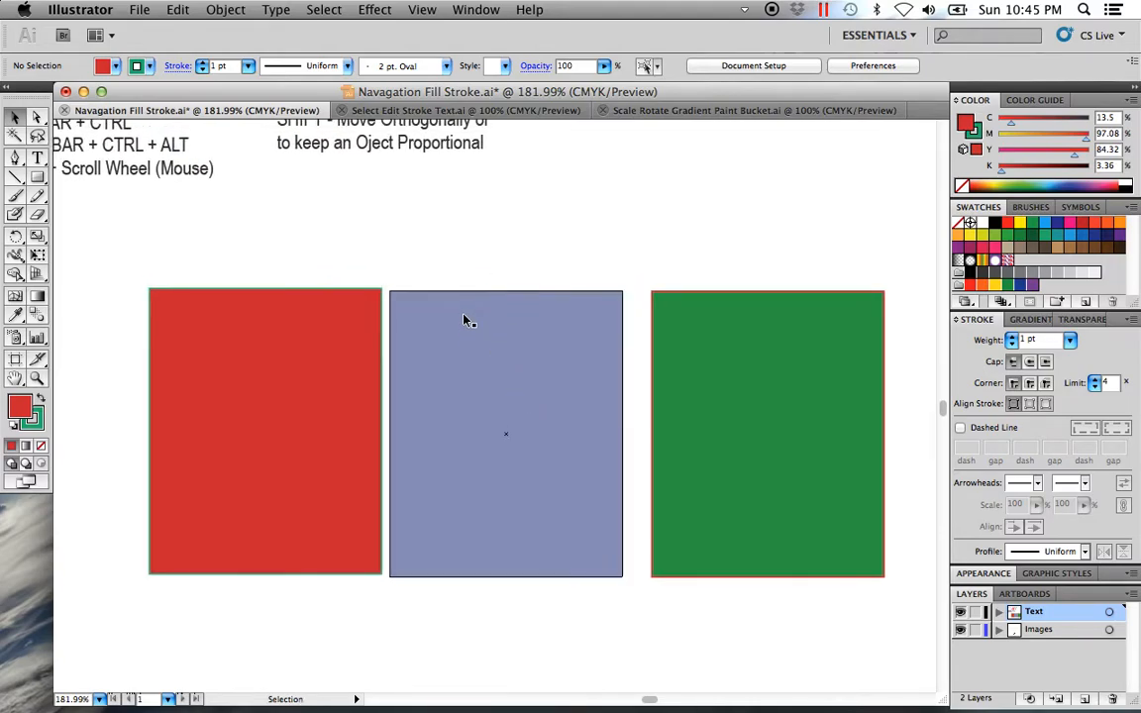
drag(477, 266, 447, 294)
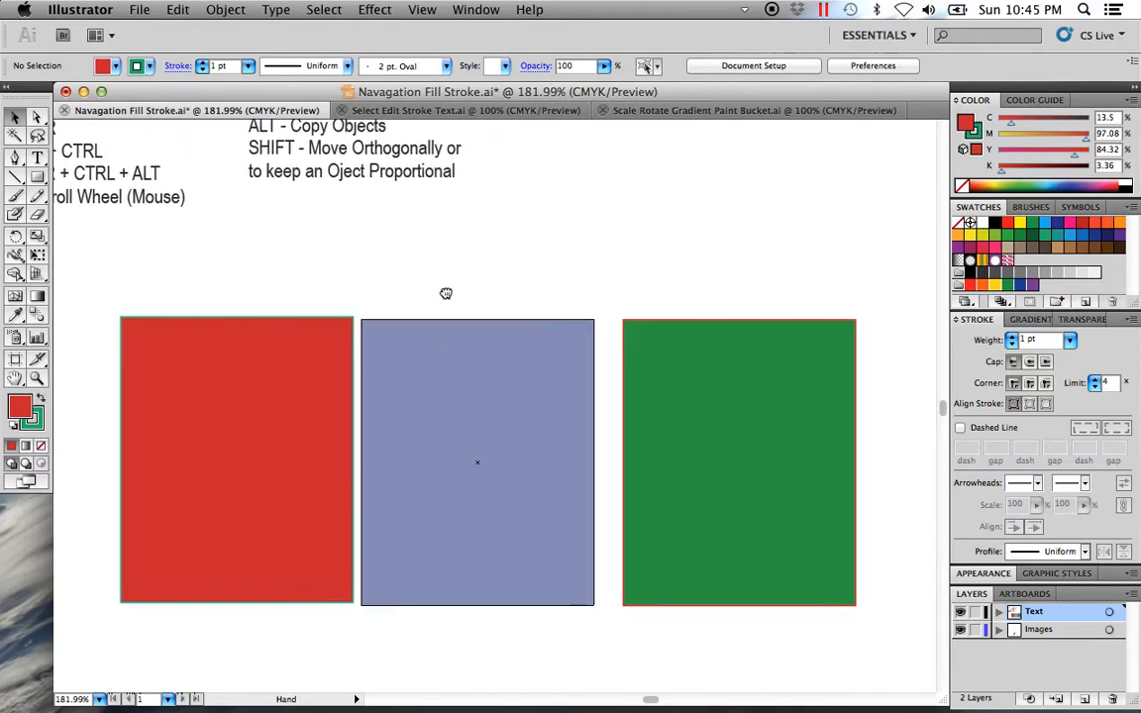
drag(423, 375, 371, 343)
drag(669, 516, 531, 445)
click(644, 620)
drag(644, 620, 665, 611)
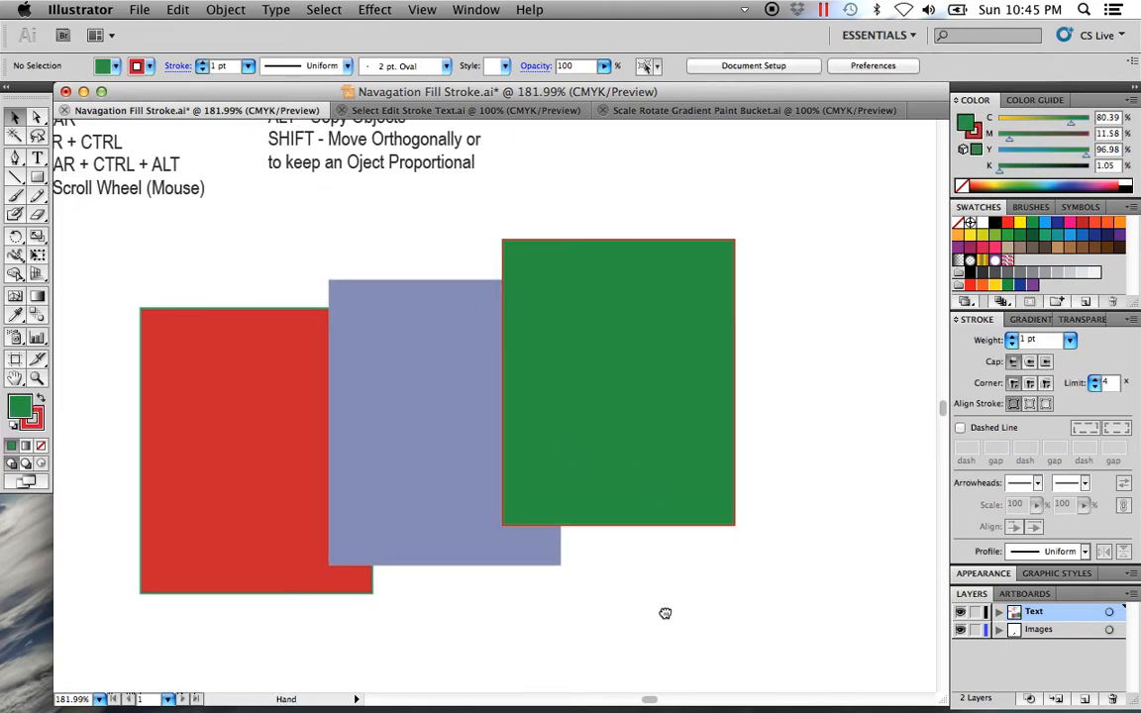
Step: Select the red and blue-violet rectangles in turn to check how the overlapping objects are stacked
drag(812, 651, 75, 195)
drag(303, 321, 301, 310)
click(226, 406)
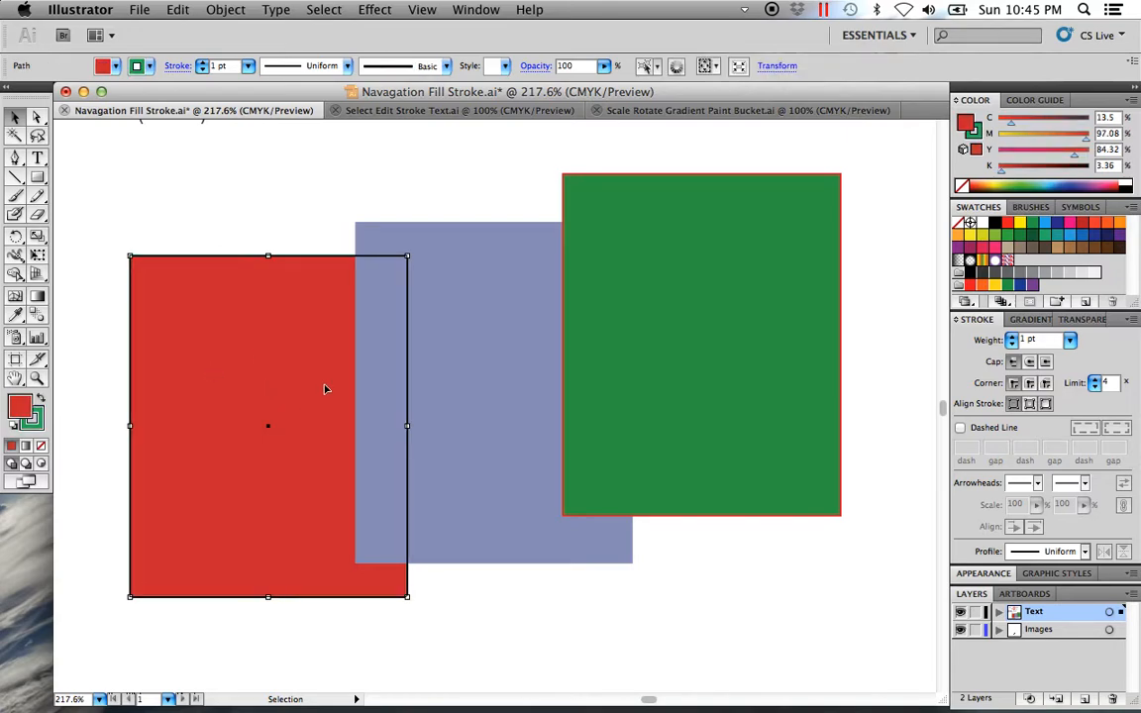
click(461, 528)
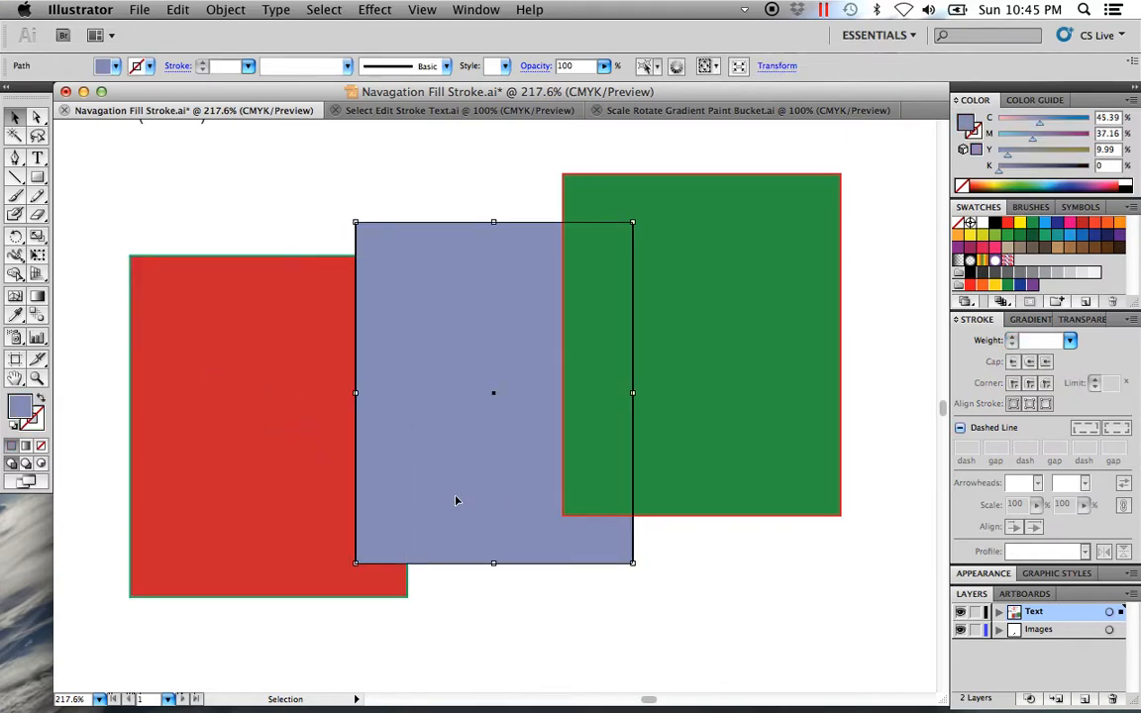
click(497, 600)
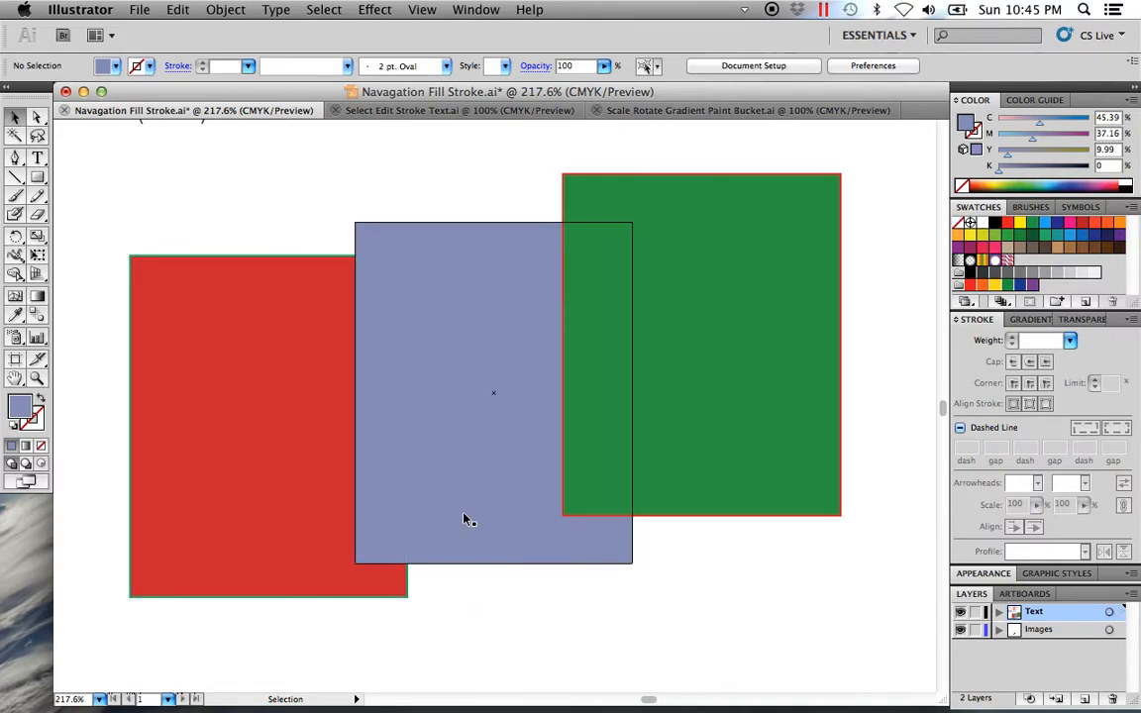
click(474, 509)
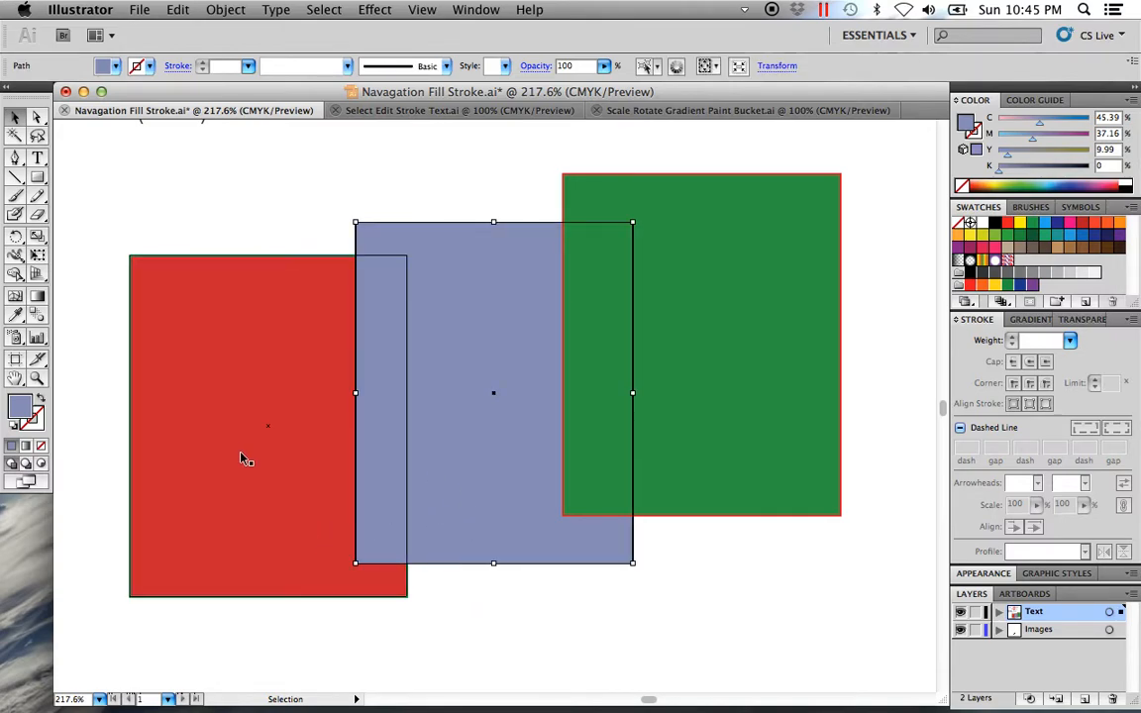
click(254, 476)
Step: Move the green rectangle slightly upward and deselect it
click(739, 499)
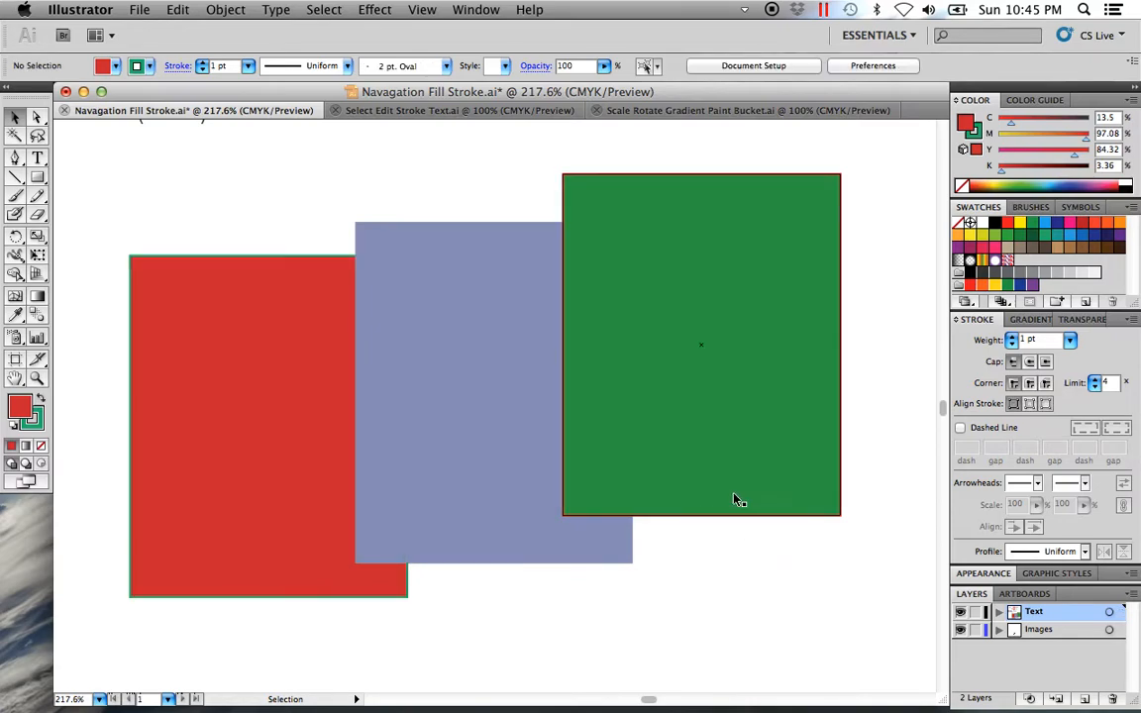
drag(758, 499, 695, 476)
click(737, 591)
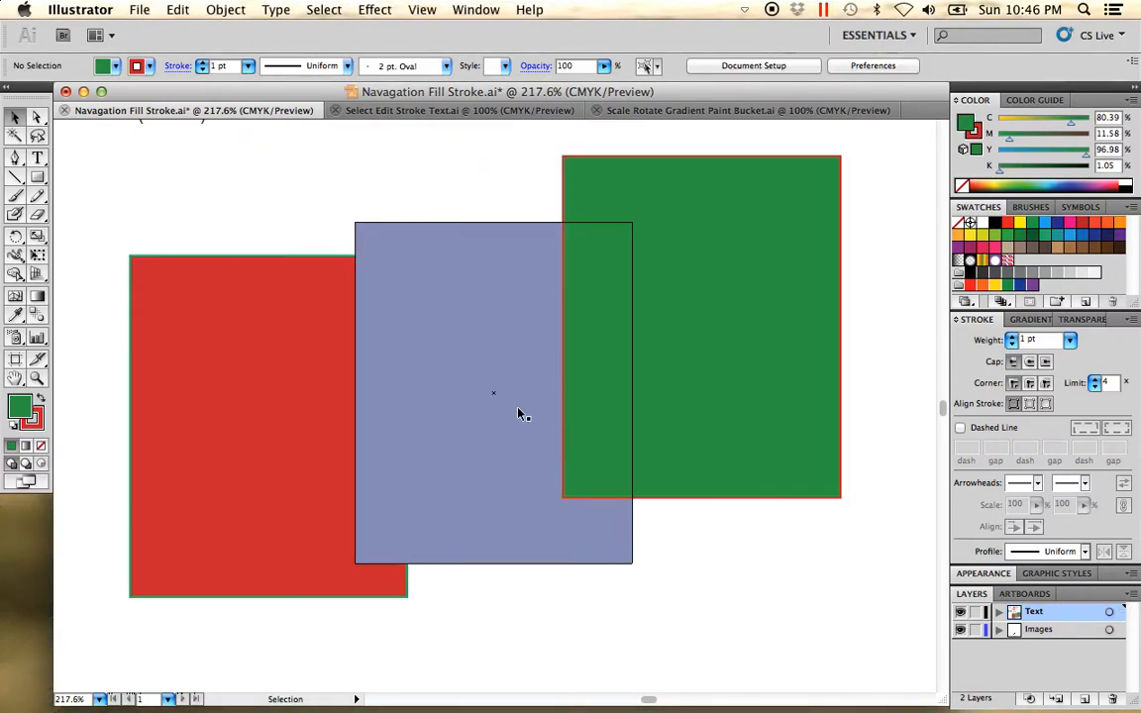
Step: Send the green rectangle to the back of the stacking order and deselect it
click(717, 432)
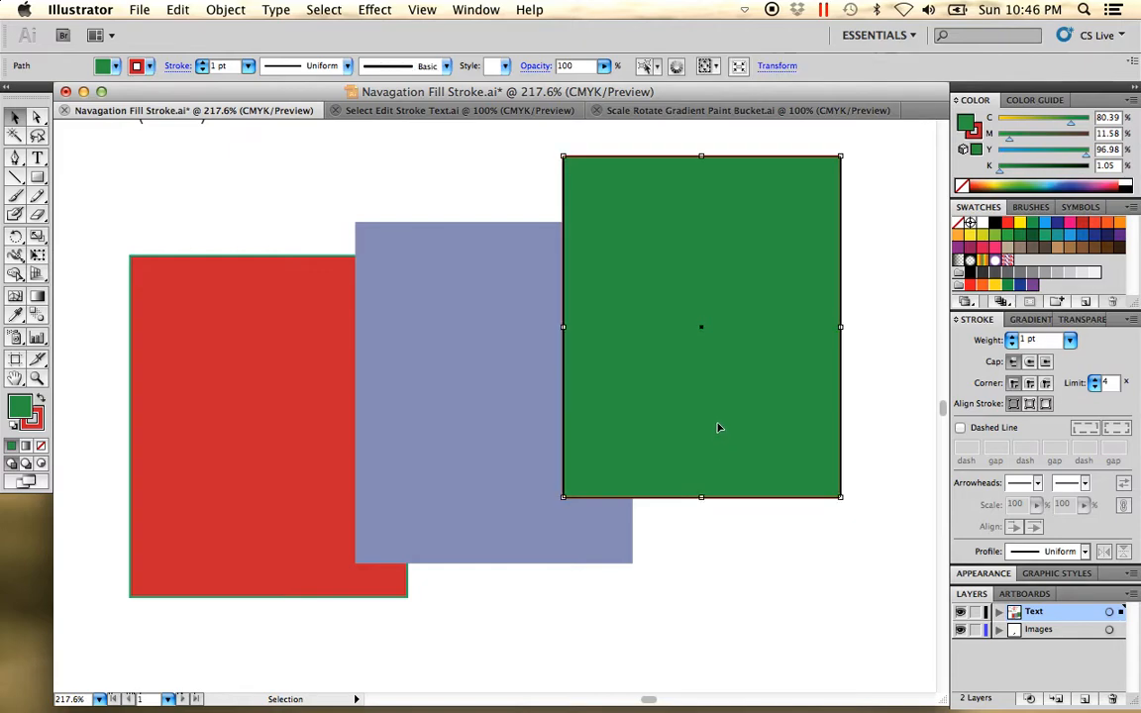
right_click(664, 310)
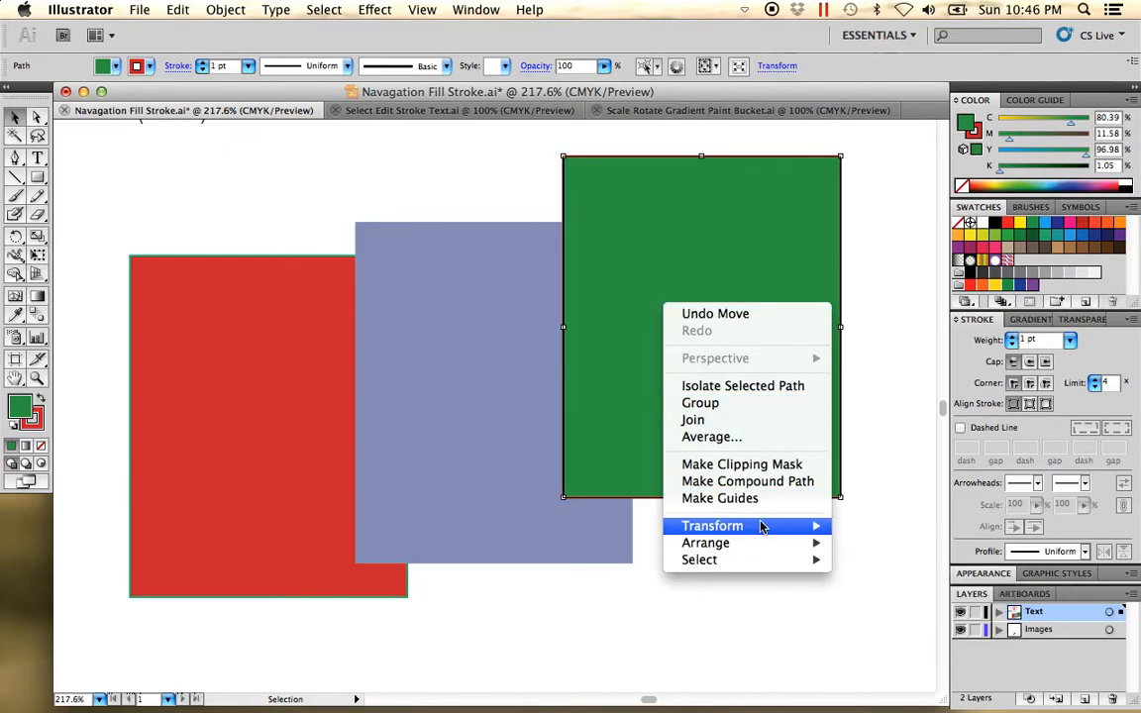
mouse_move(757, 546)
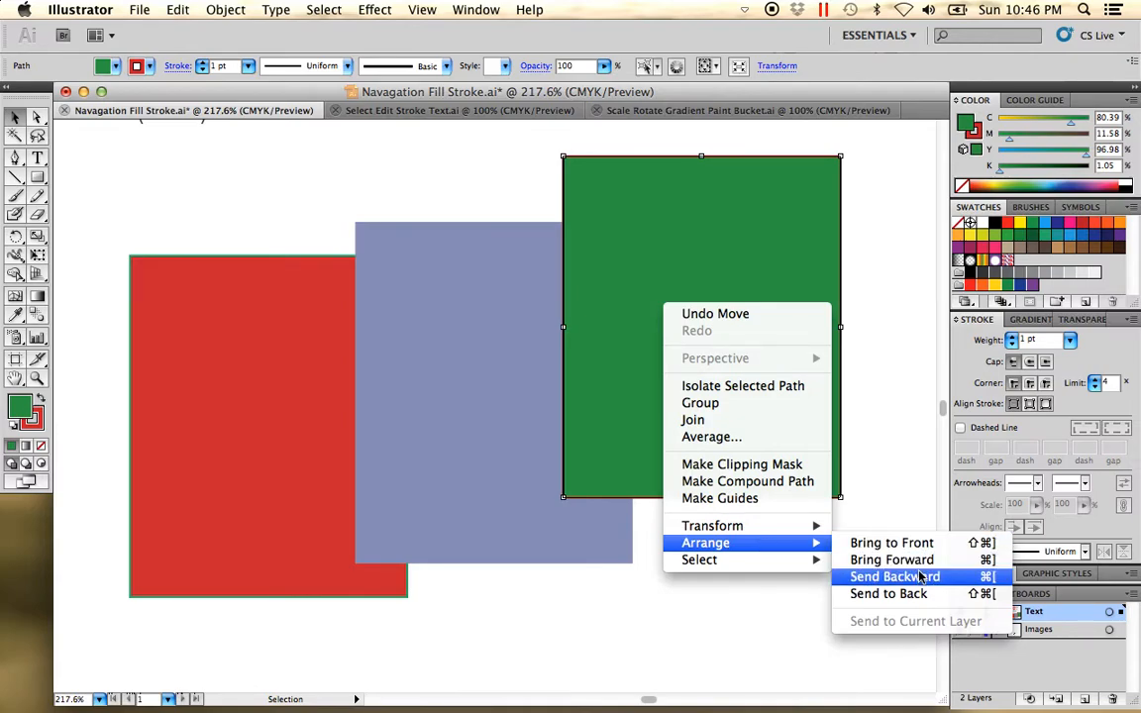
click(847, 594)
click(795, 619)
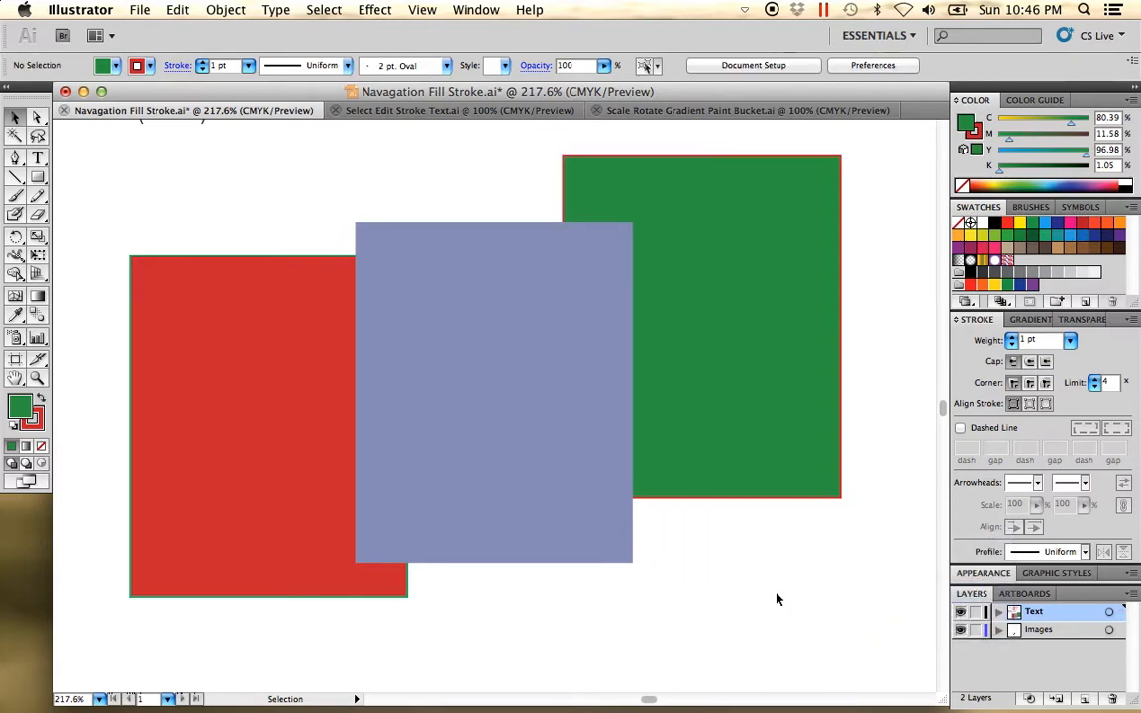
Step: Bring the red rectangle to the front of the stacking order and deselect it
click(173, 515)
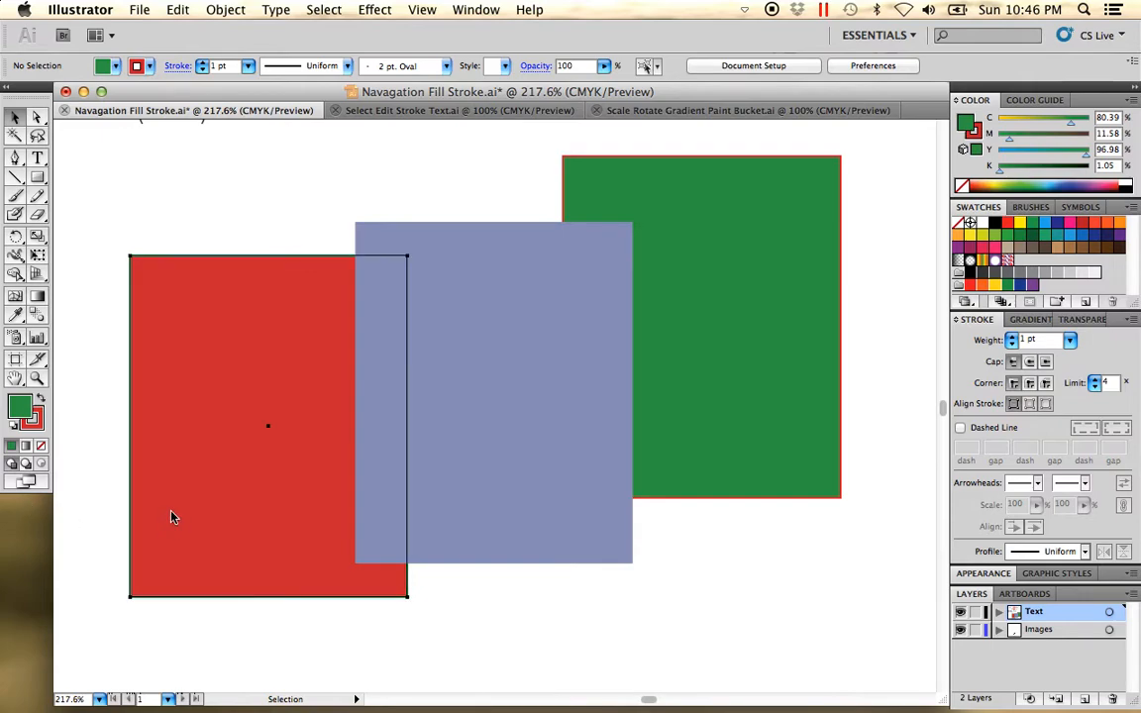
right_click(204, 353)
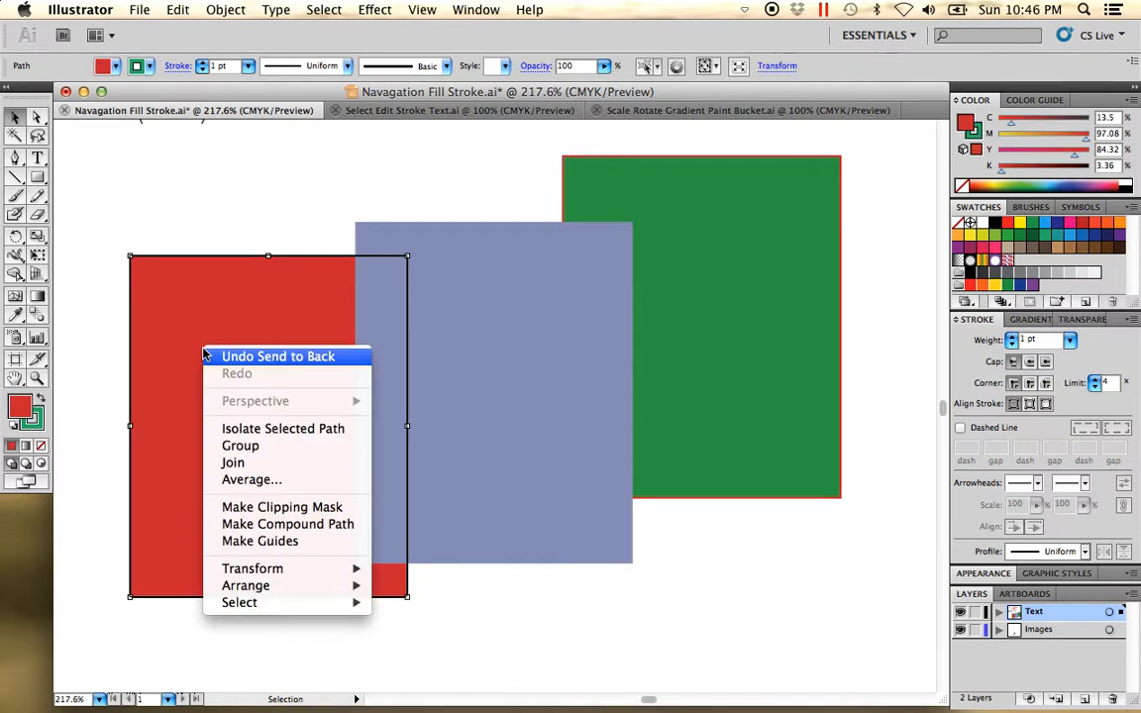
mouse_move(317, 592)
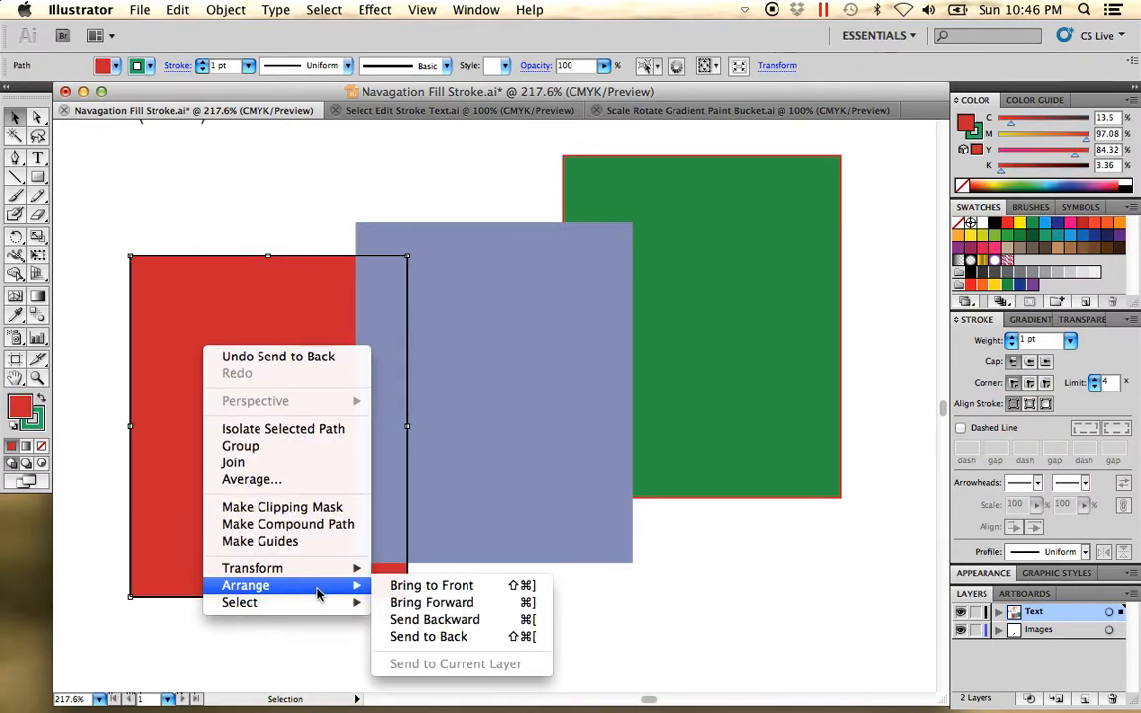
click(451, 591)
click(575, 611)
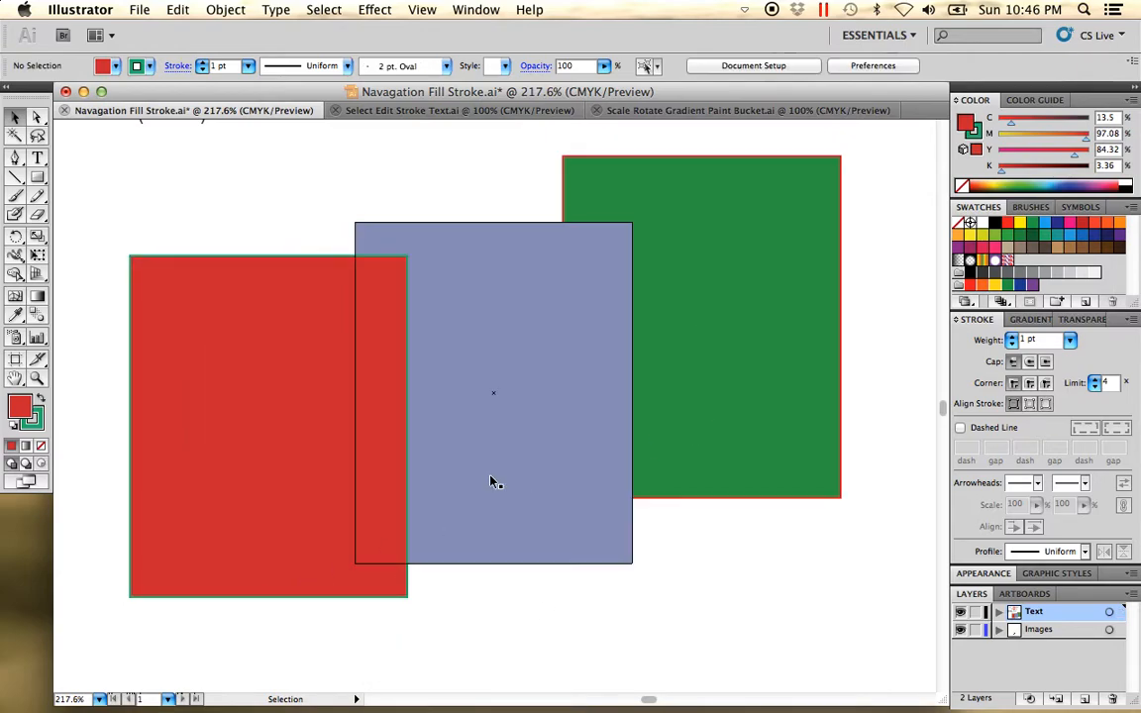
drag(734, 579, 726, 570)
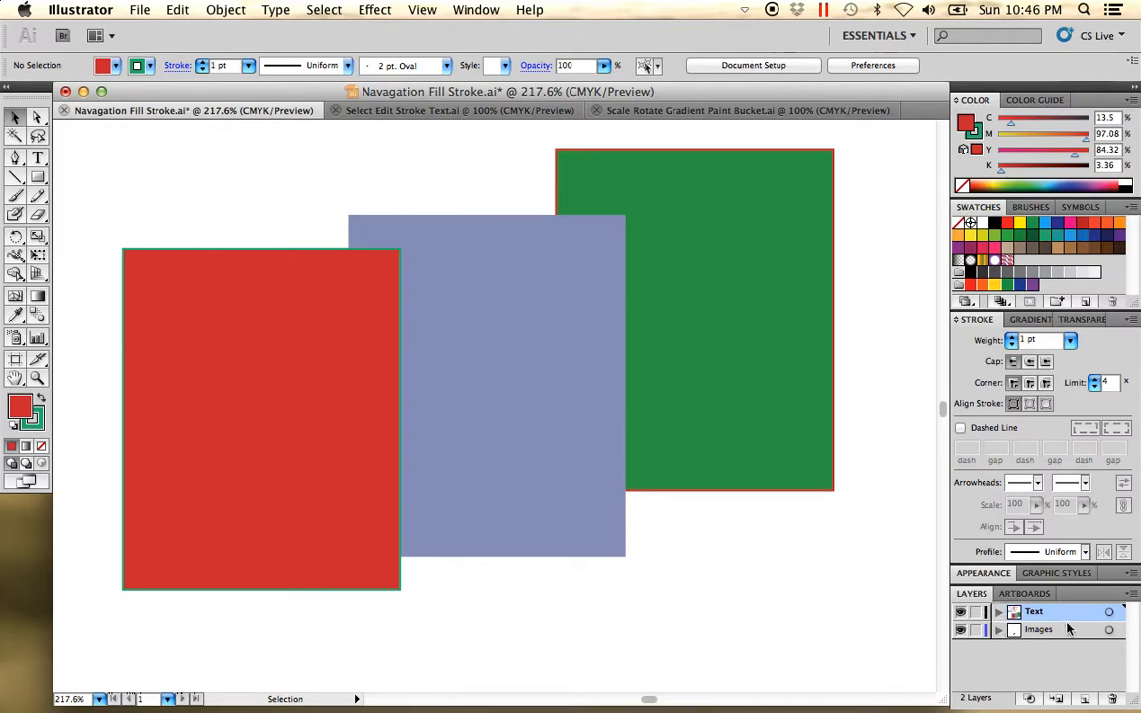
Step: Select the green and blue-violet rectangles to identify their layer, and expand the Text layer to locate the blue-violet path
click(726, 476)
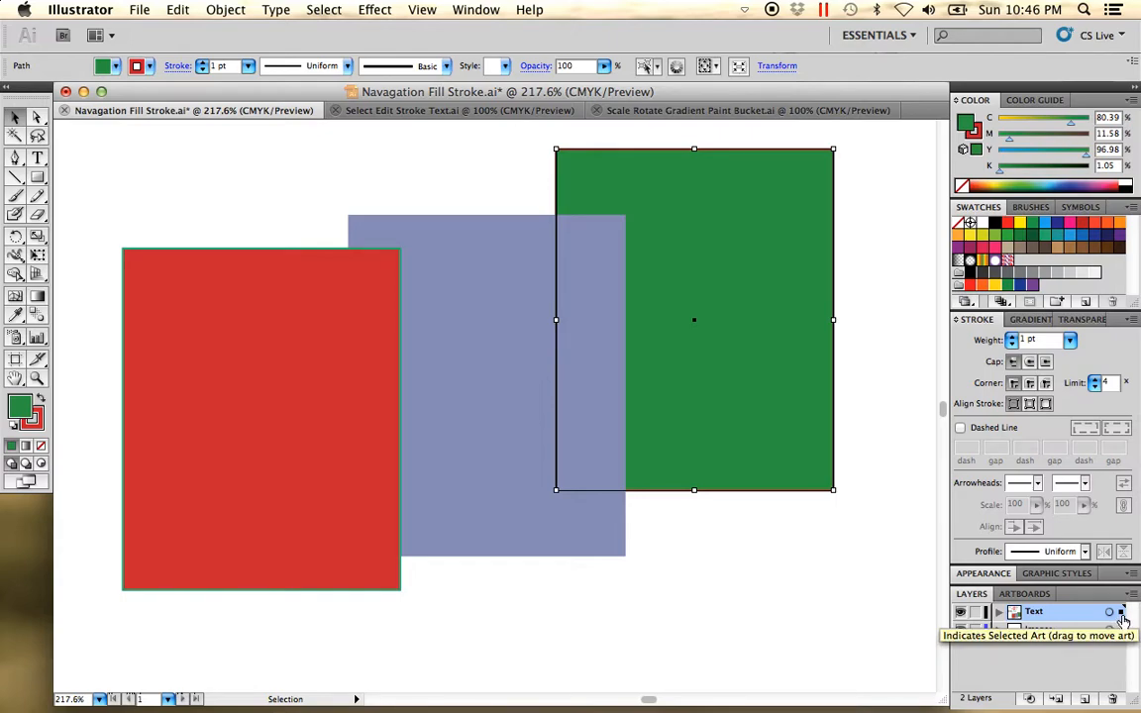
click(726, 602)
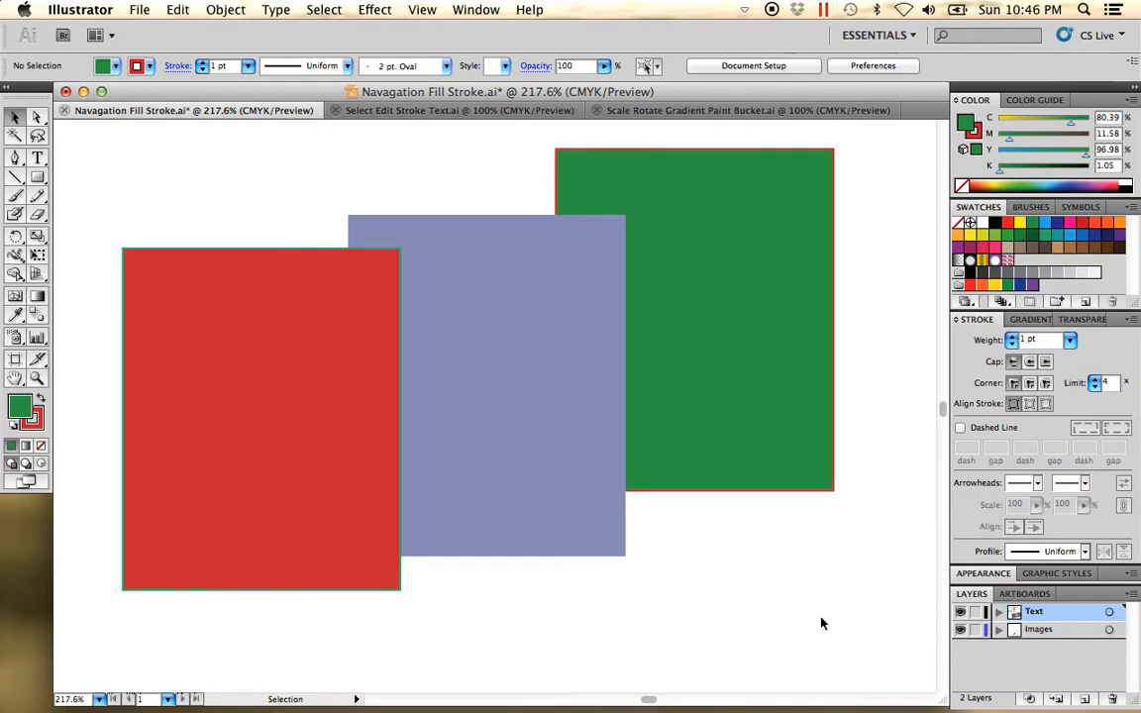
click(573, 471)
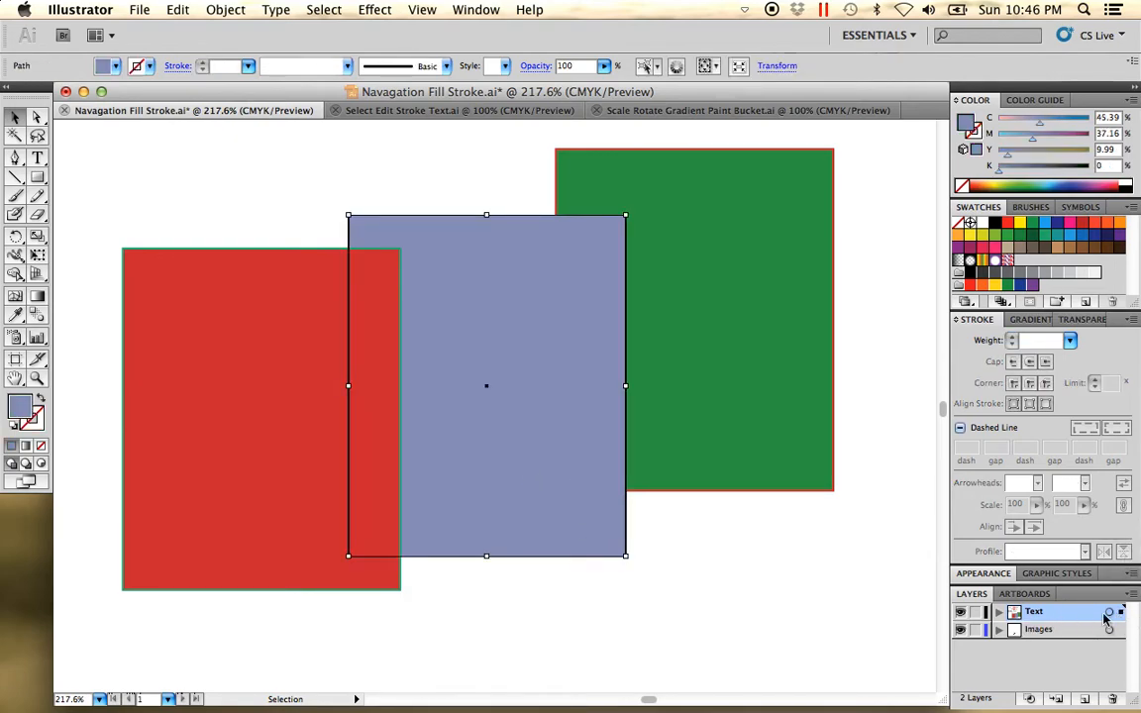
click(998, 612)
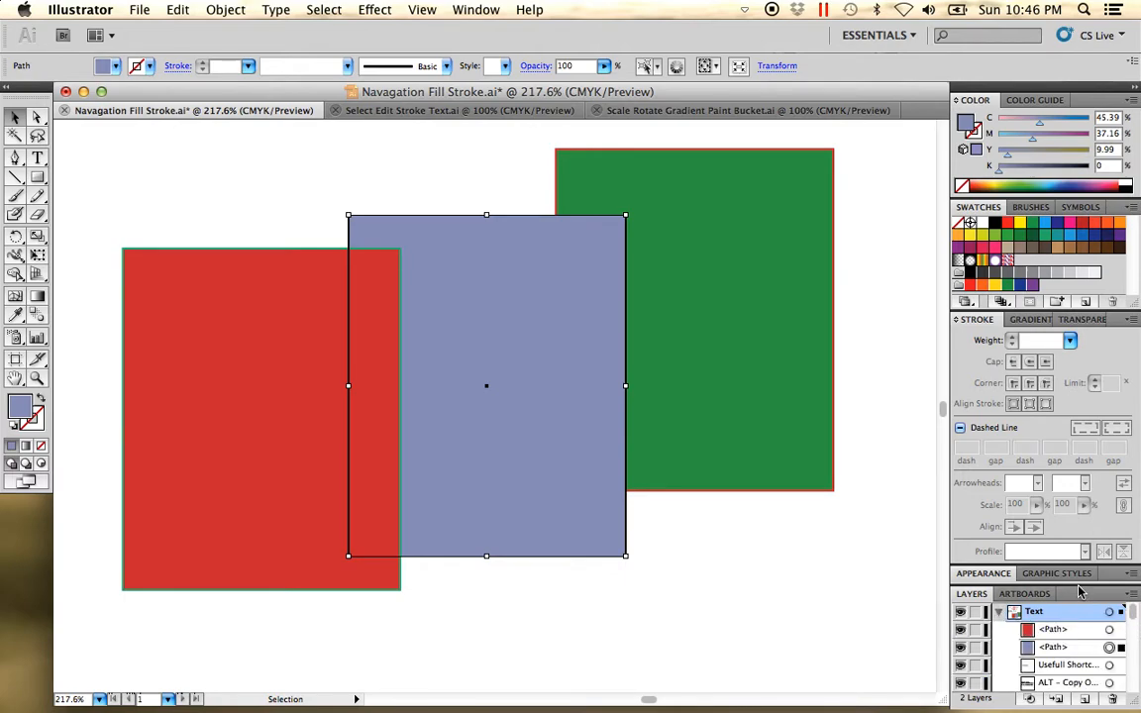
double_click(982, 320)
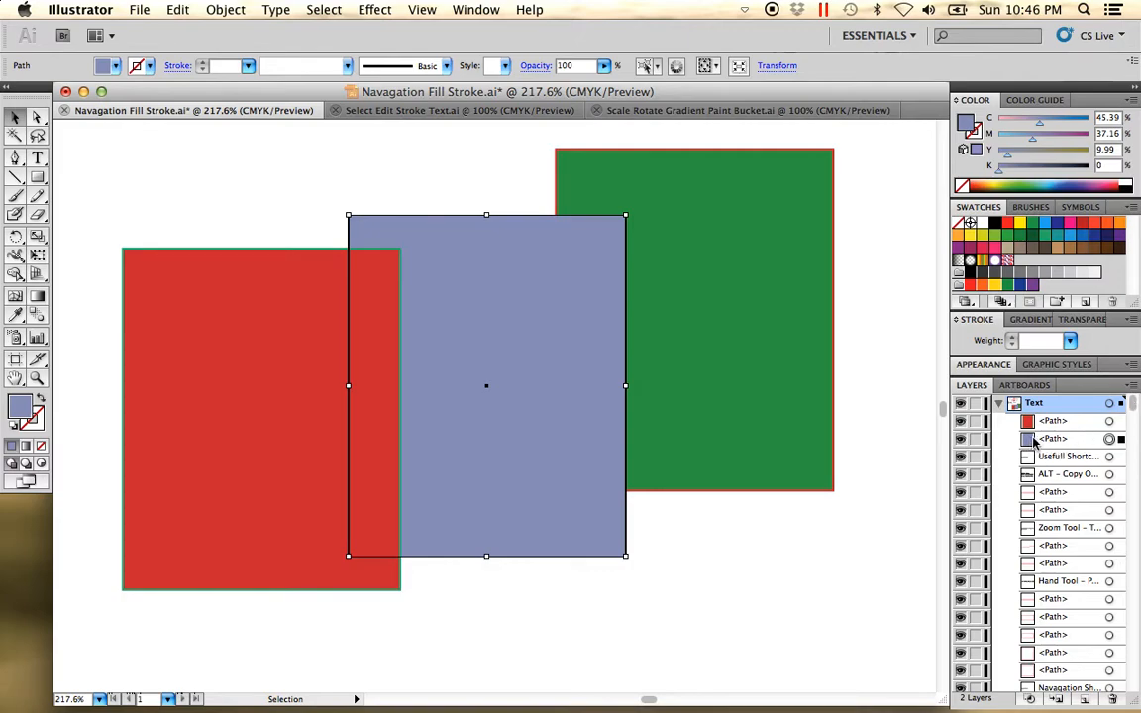
click(1077, 440)
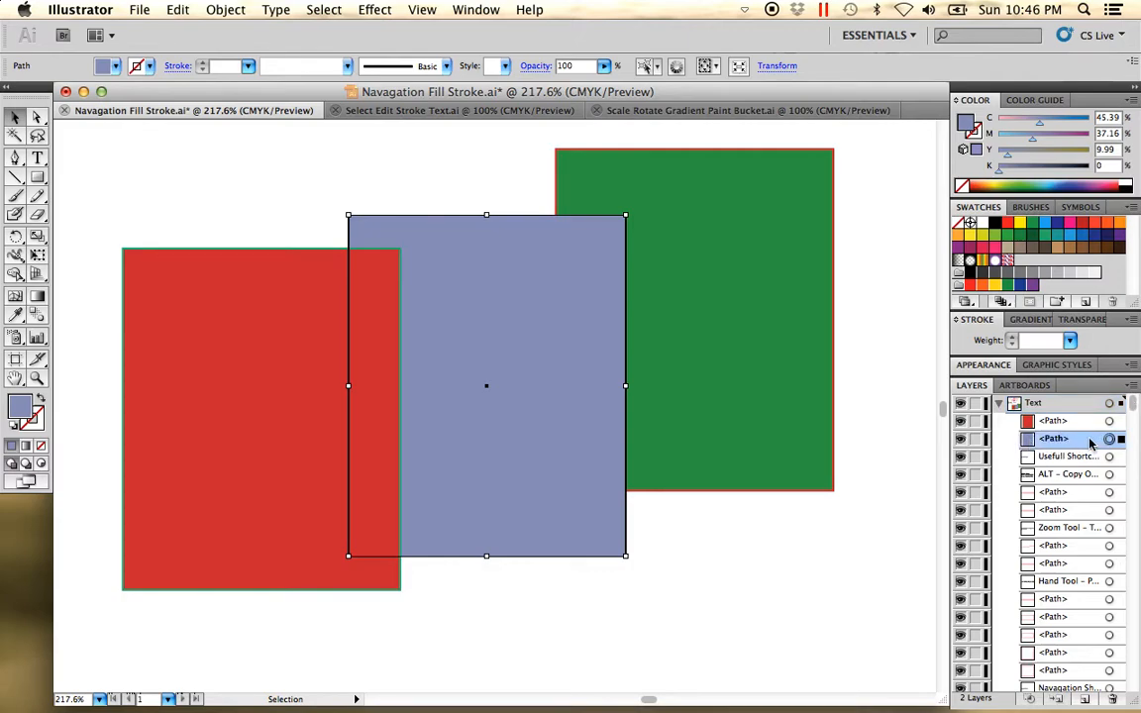
Step: Compare the red and blue-violet rectangles with their paths in the Text layer, and collapse the layer
click(753, 593)
click(347, 540)
click(567, 533)
click(782, 603)
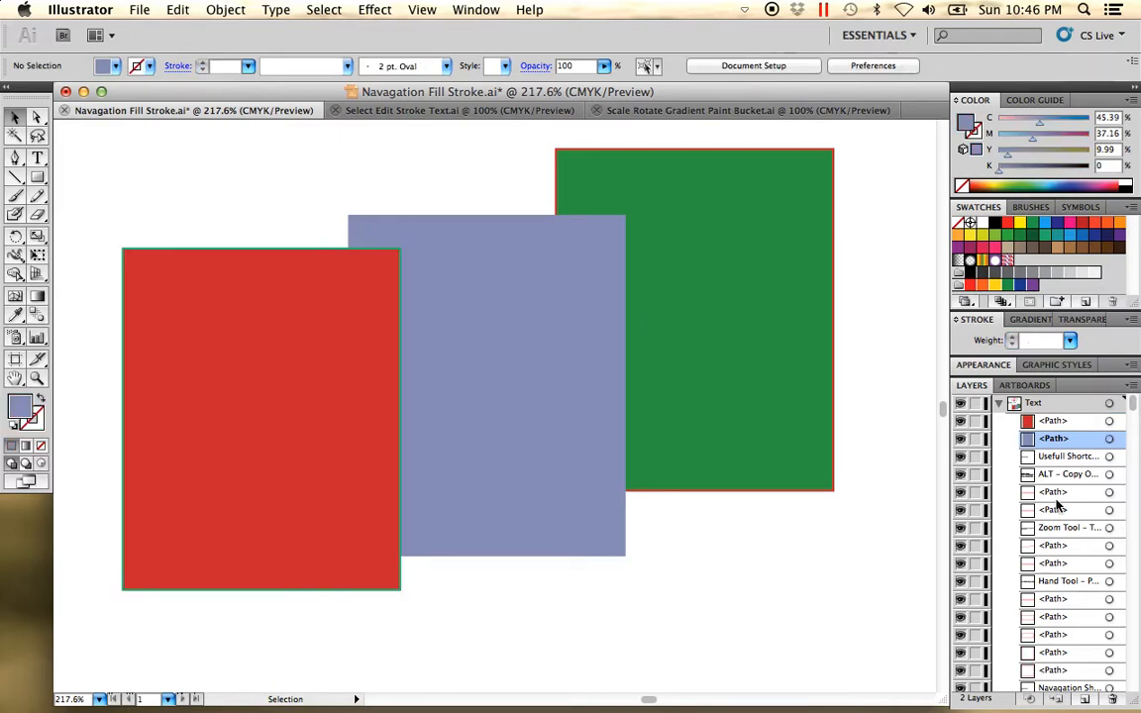
click(1091, 423)
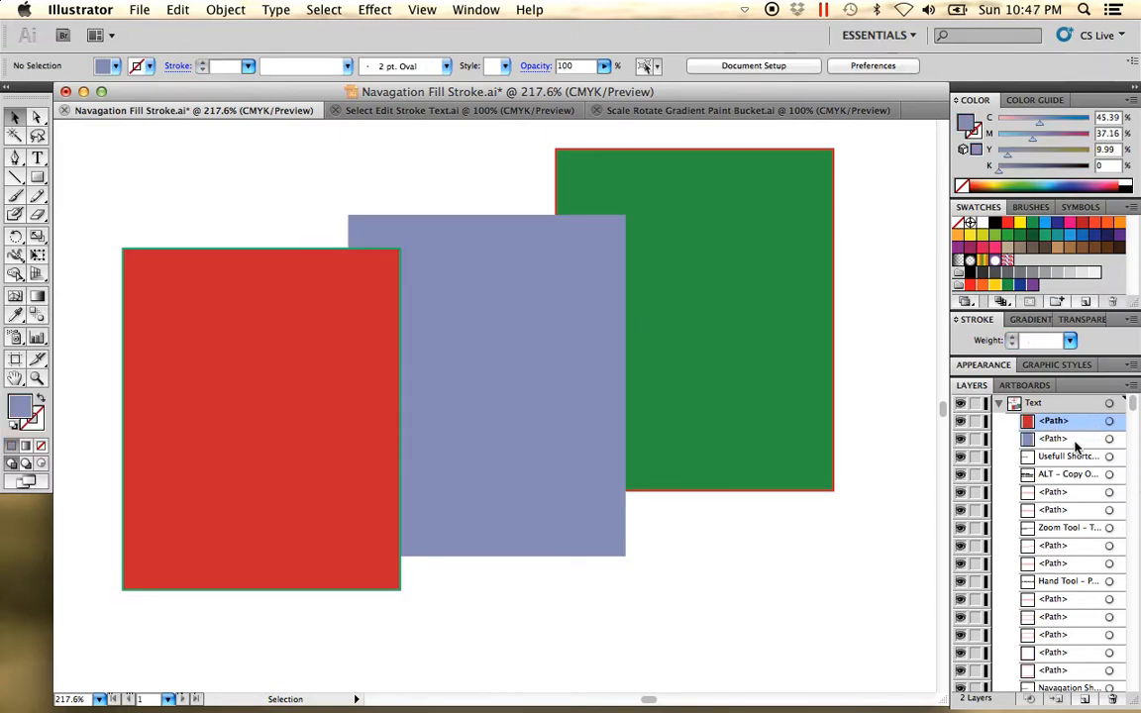
click(1089, 438)
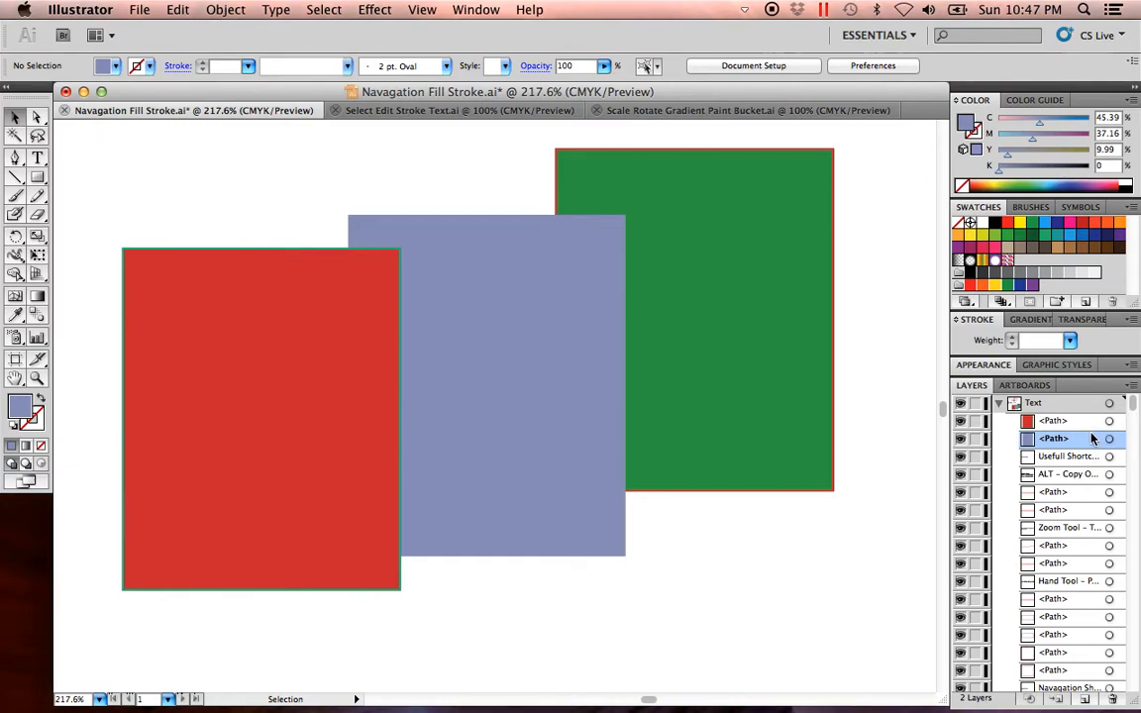
click(998, 403)
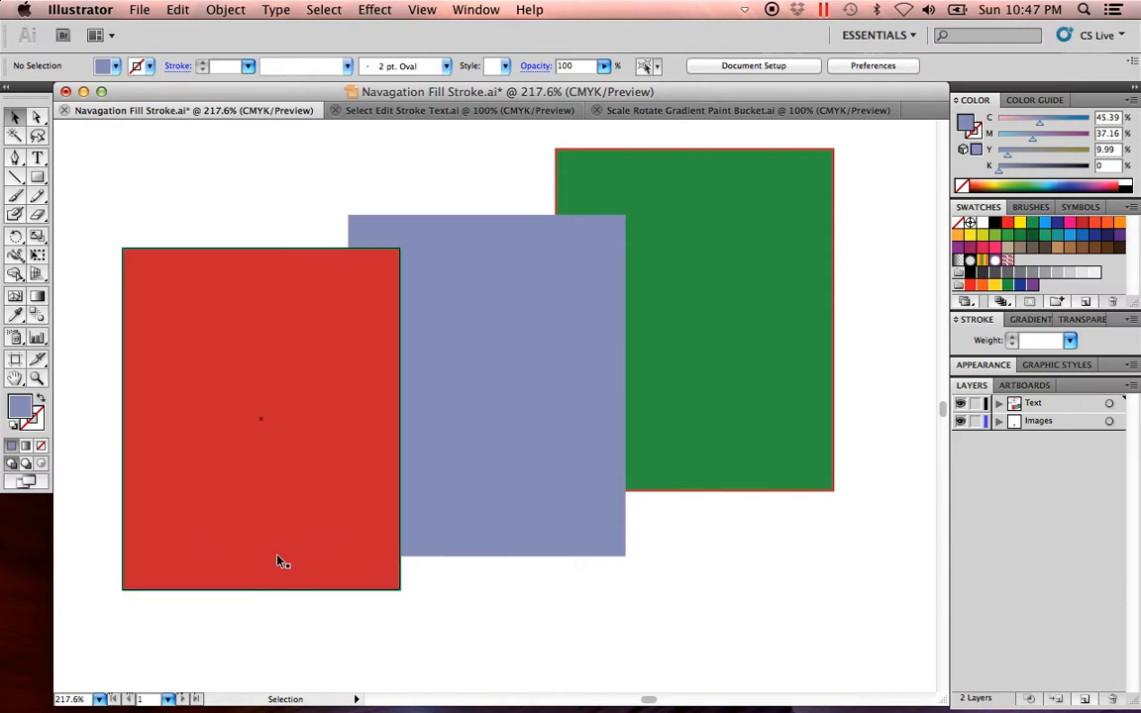
Step: Move the three rectangles from the Text layer onto a new layer, and hide and show that layer to check it
click(1085, 699)
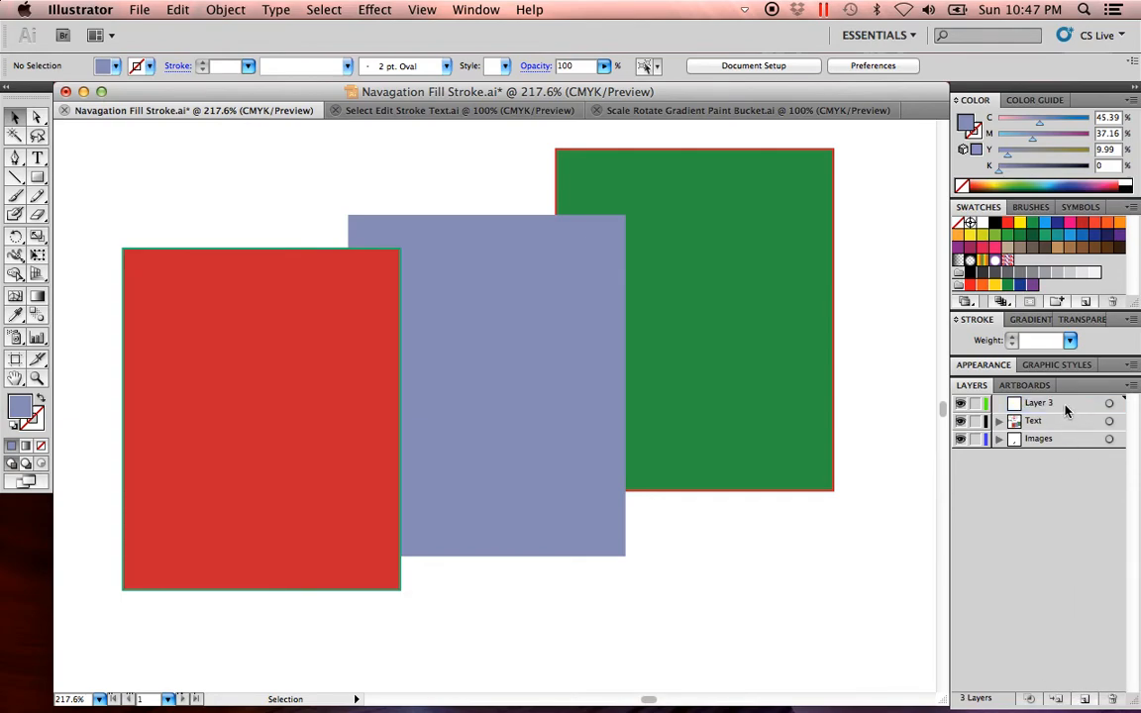
drag(802, 601, 252, 396)
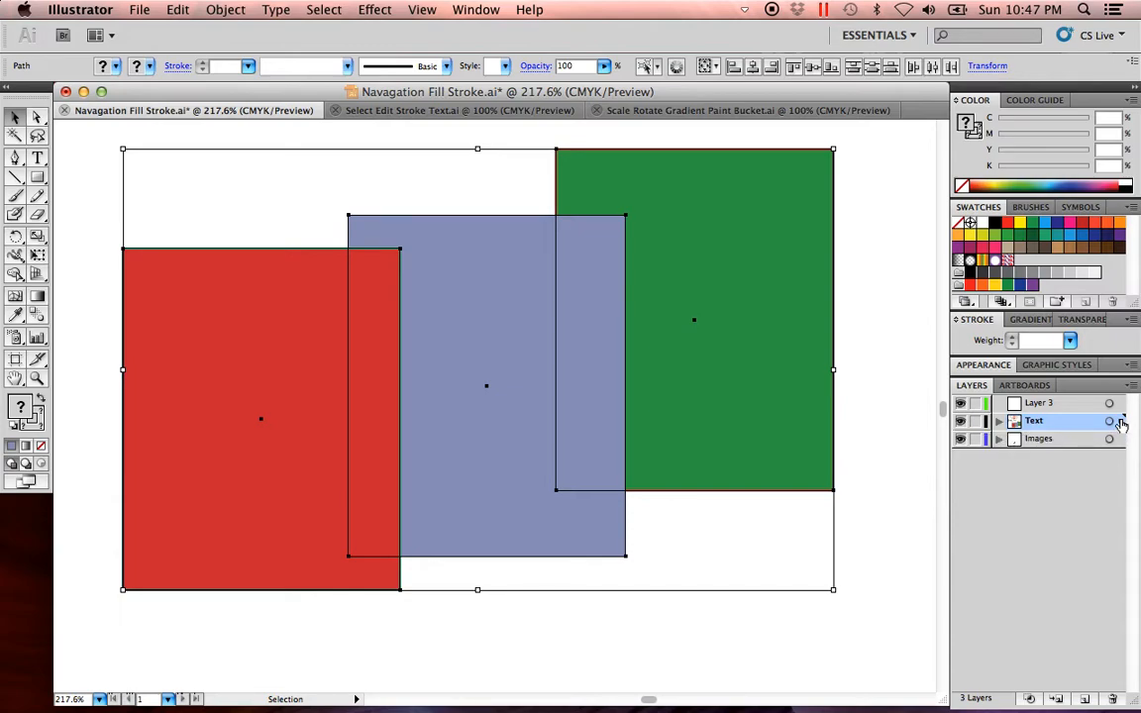
drag(1122, 411, 1122, 404)
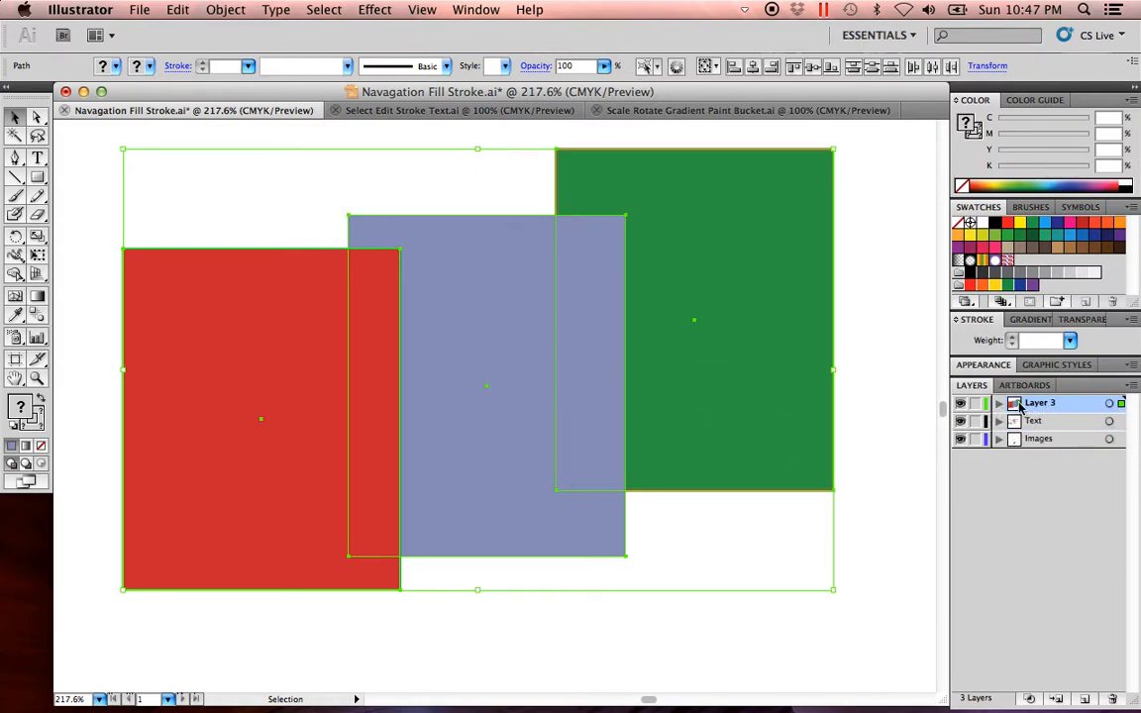
click(960, 405)
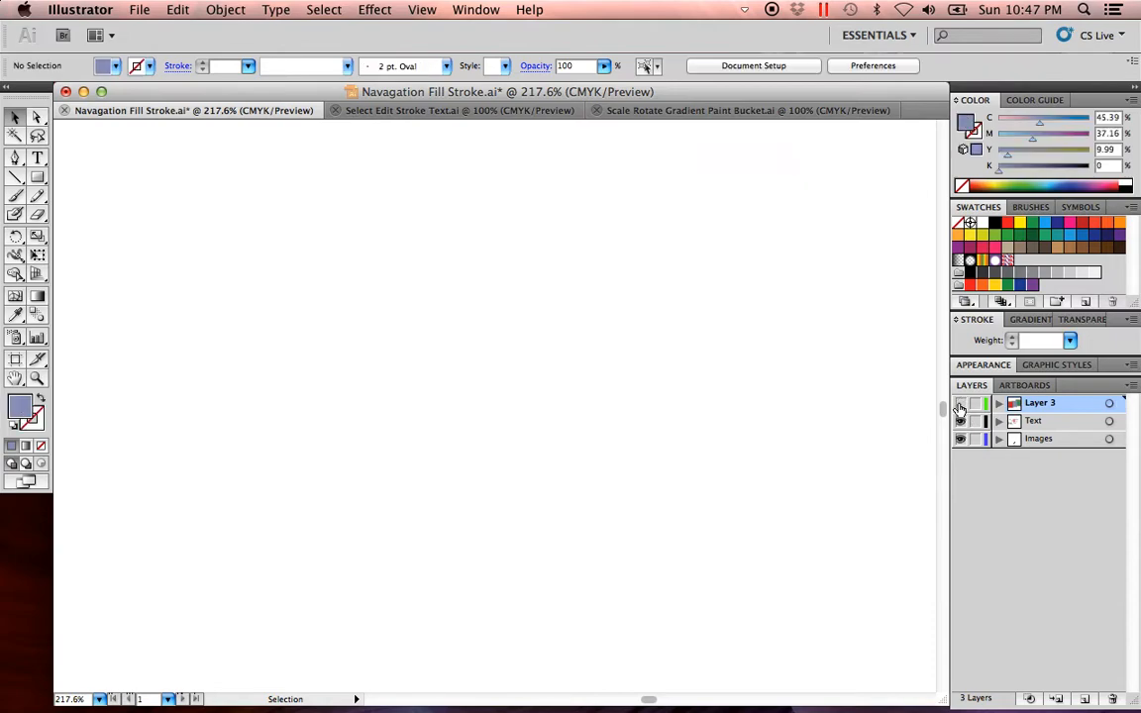
click(960, 404)
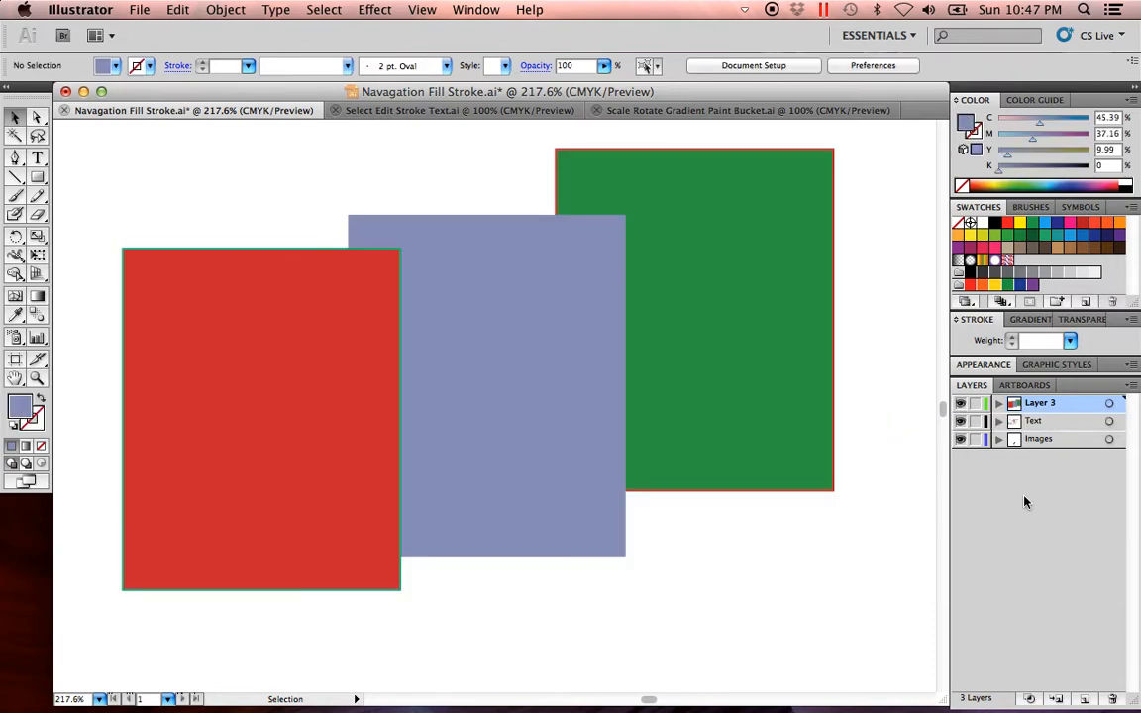
Step: Expand Layer 3 and move the red rectangle's path below the green one, at the bottom of that layer
click(999, 404)
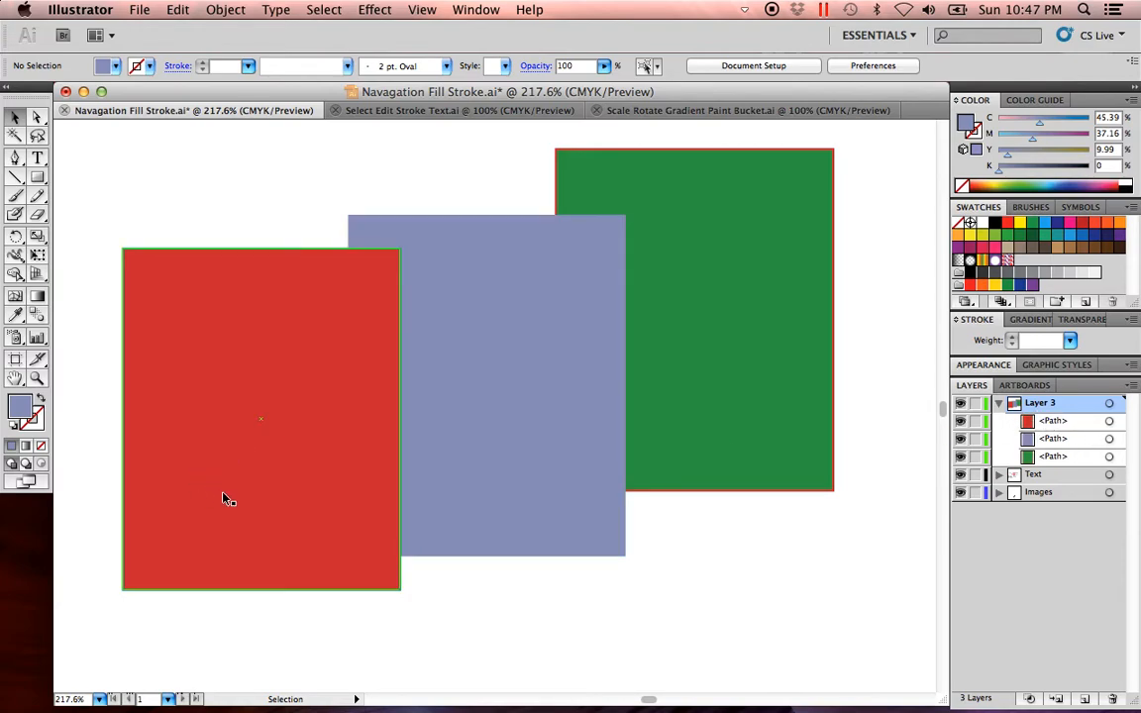
click(224, 453)
click(650, 606)
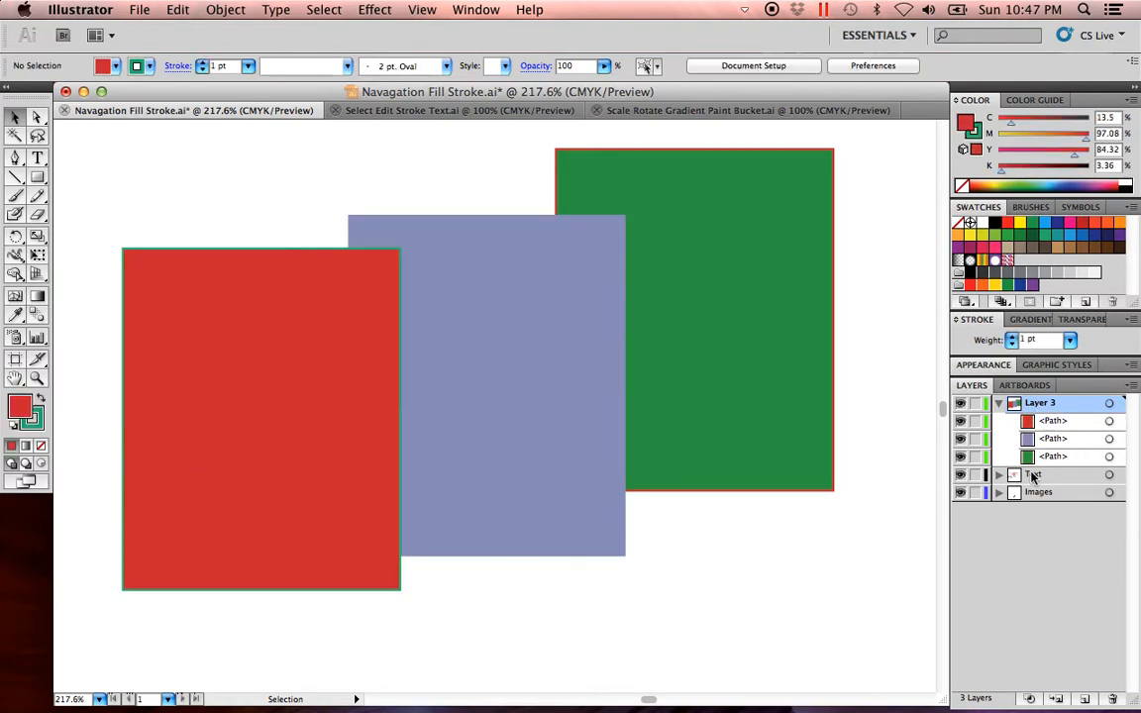
click(1060, 422)
drag(1073, 424, 1080, 465)
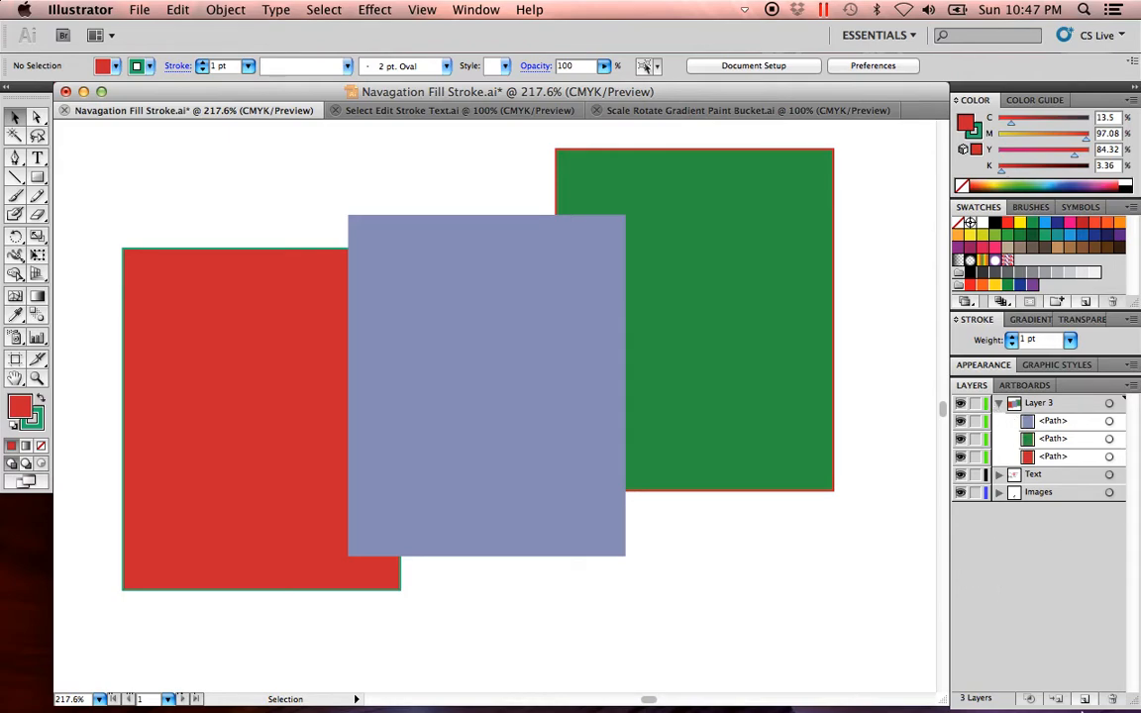
Step: Create another new layer above Layer 3, move the blue-violet rectangle onto it and deselect
click(1086, 700)
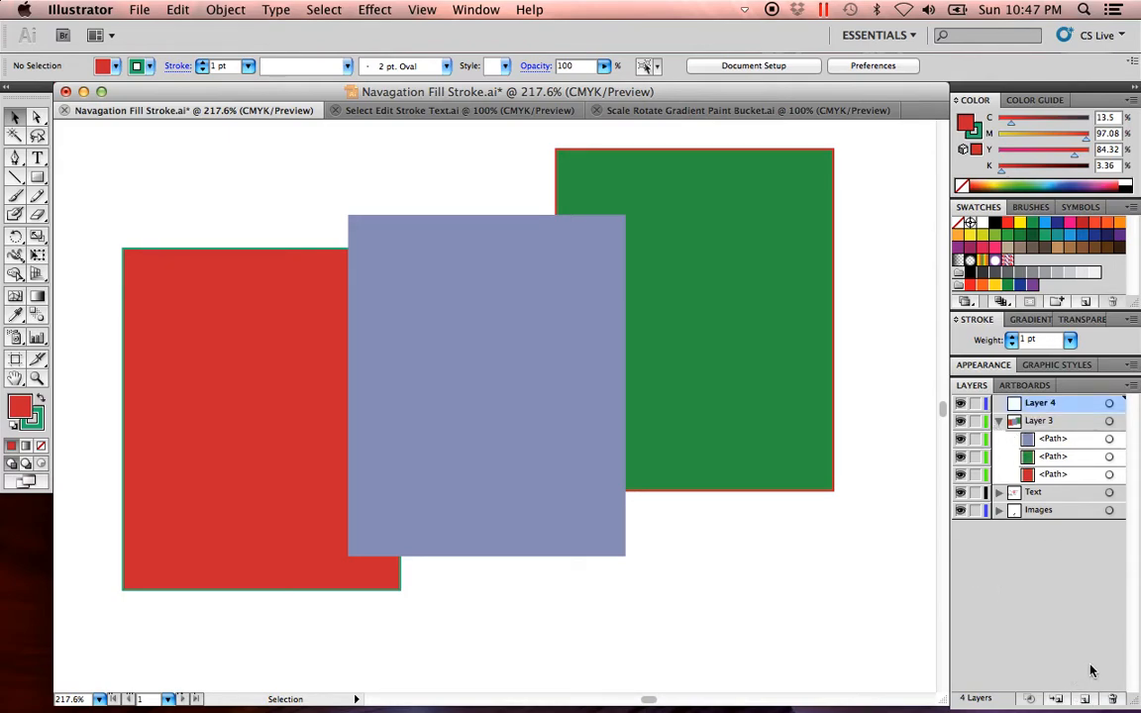
click(558, 537)
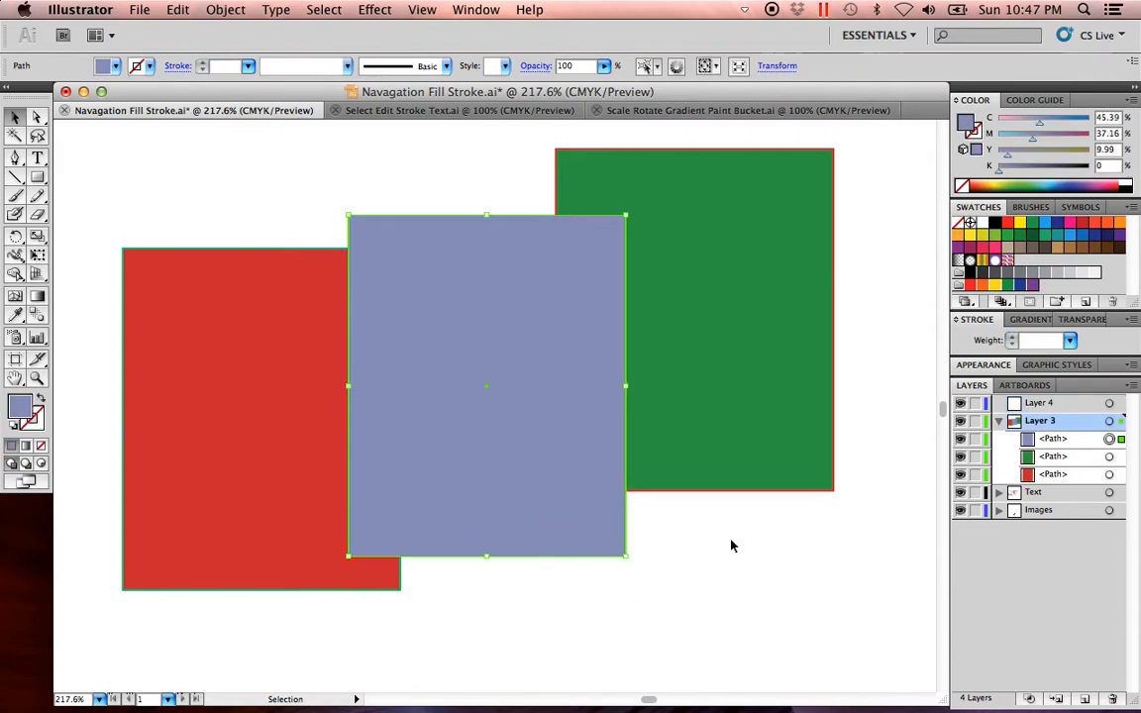
drag(1120, 440, 1120, 403)
click(769, 568)
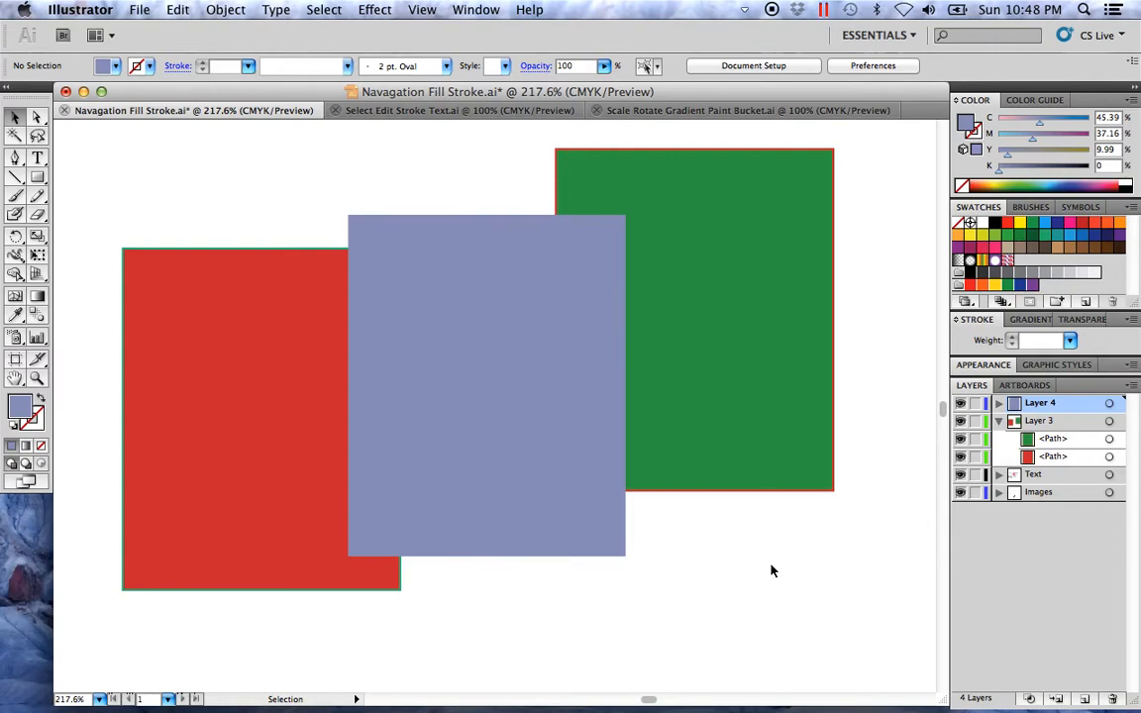
Step: Place the green path below the red one in Layer 3, and move the red rectangle to overlap the green and blue-violet ones
click(999, 421)
click(1000, 422)
click(1074, 440)
drag(1075, 440, 1072, 464)
drag(280, 533, 687, 602)
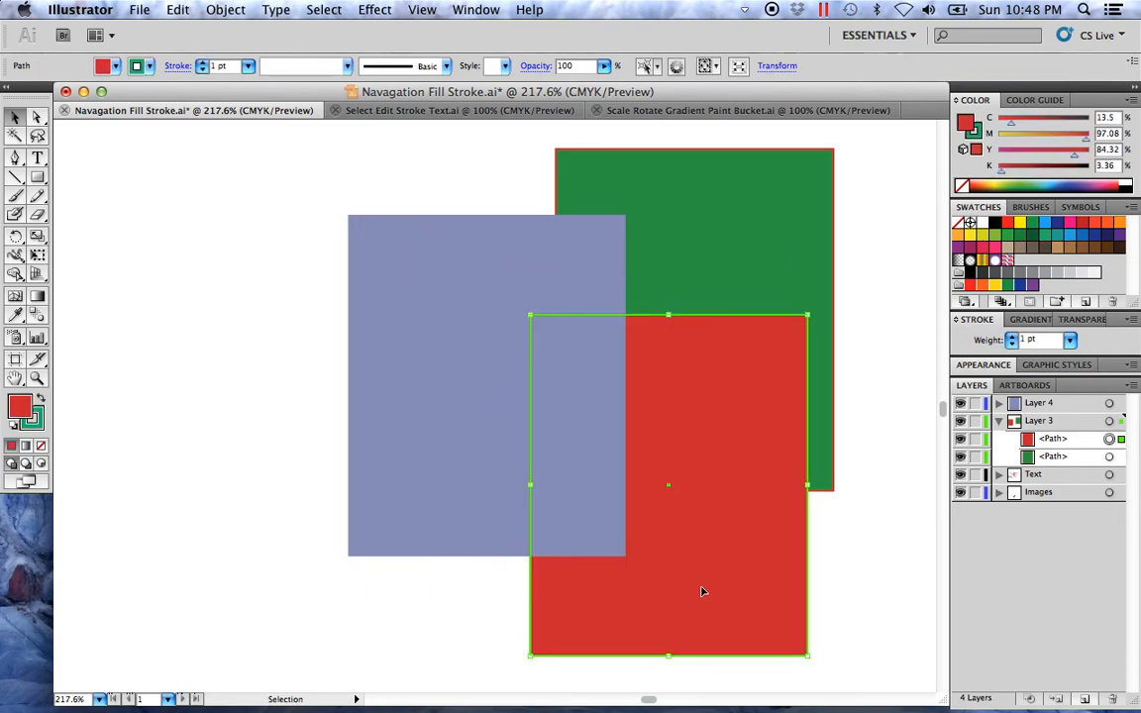
Step: Reorder the red path below the green path within Layer 3 and deselect it
click(1072, 444)
drag(1072, 443, 1072, 464)
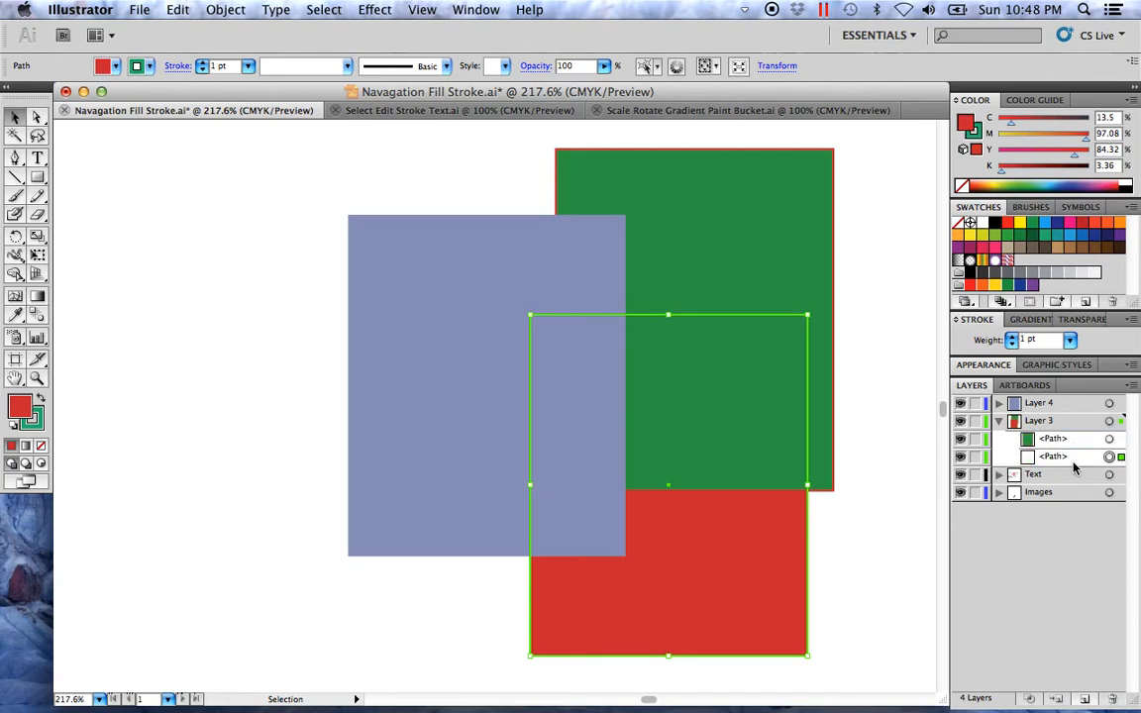
click(810, 546)
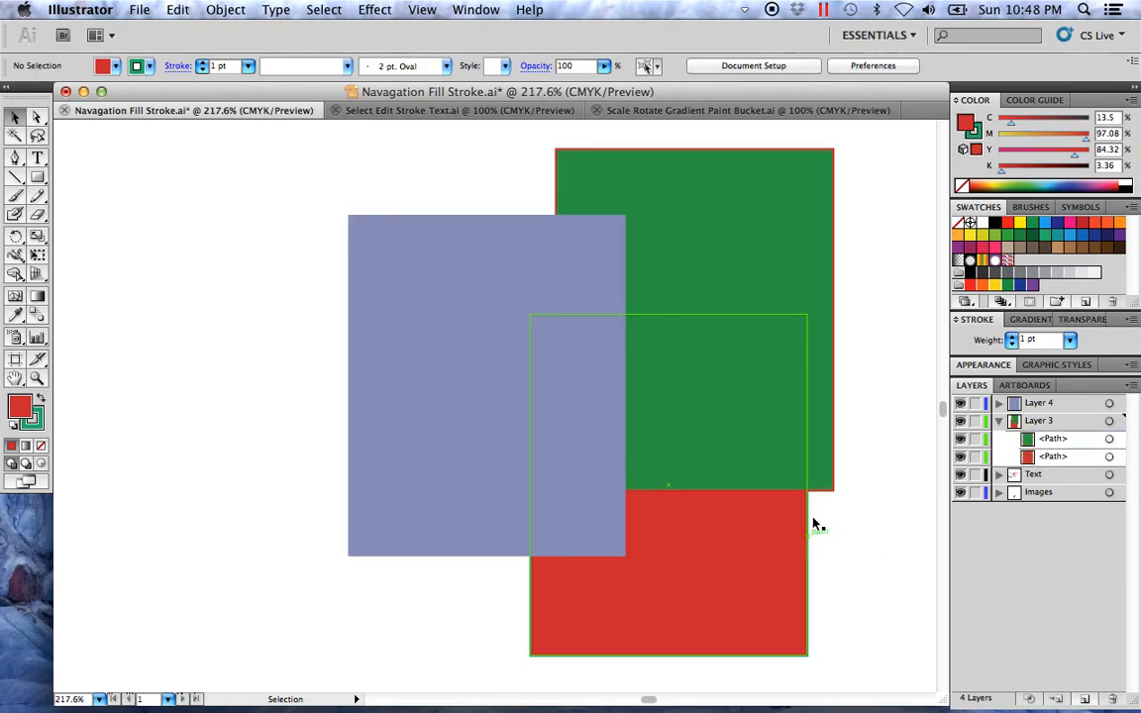
Step: Collapse Layer 3, move Layer 4 below it, and return Layer 4 to the top of the layer order
click(444, 482)
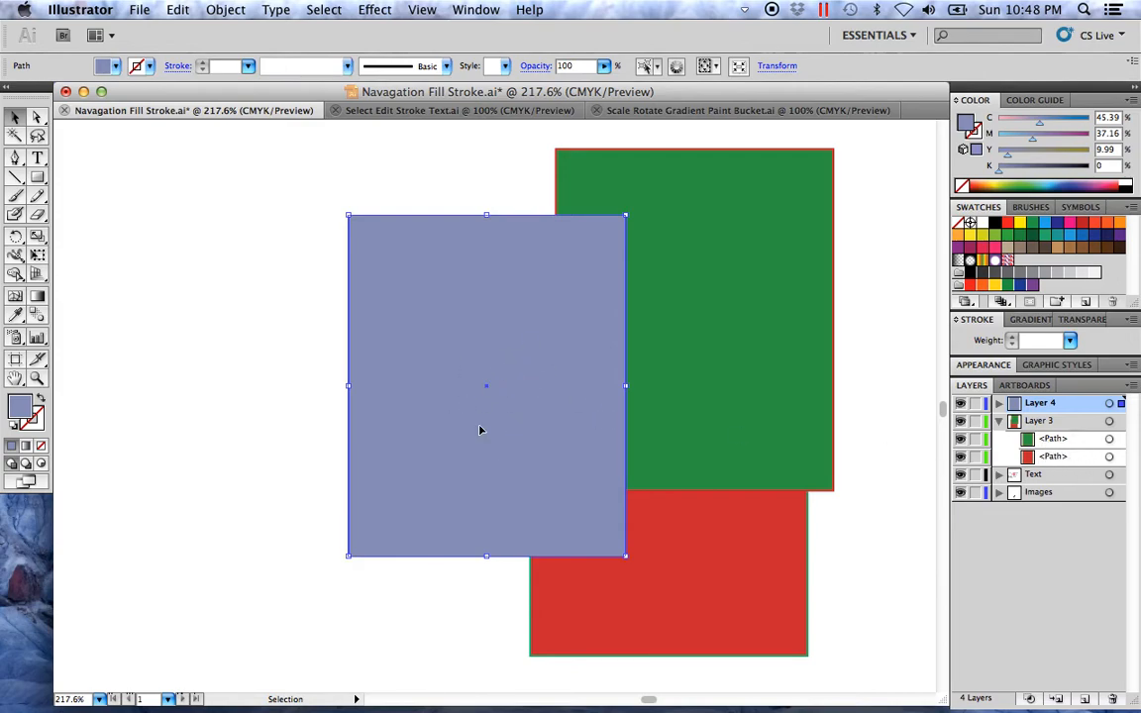
click(998, 421)
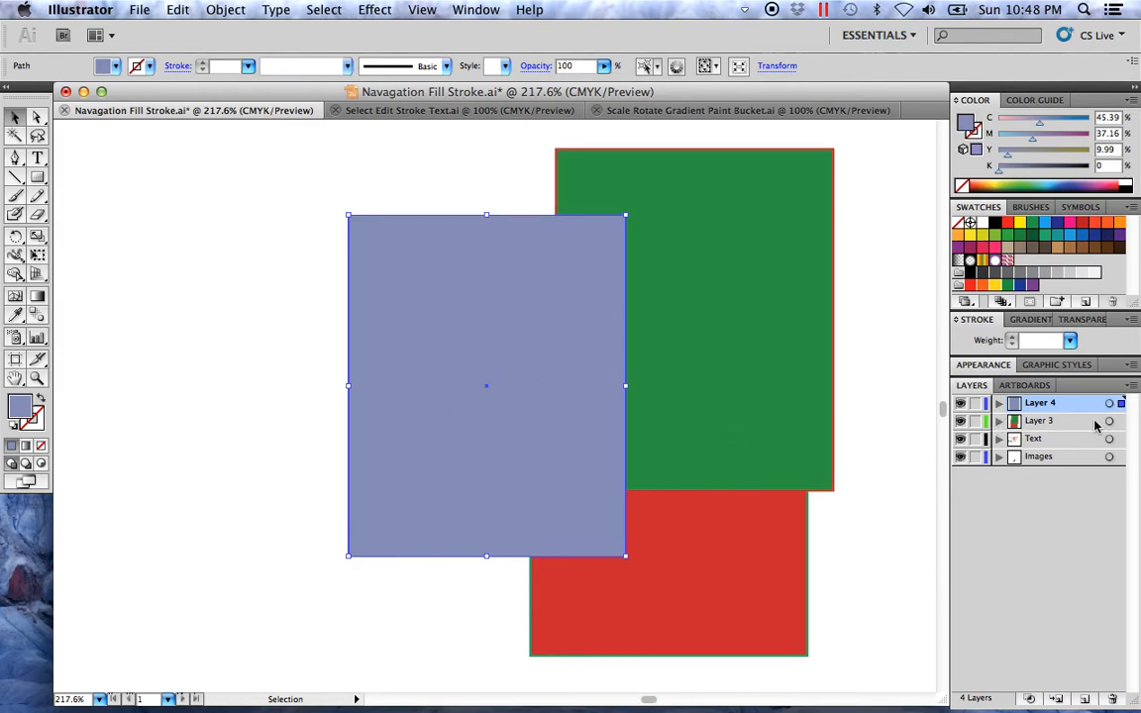
drag(1068, 414, 1072, 434)
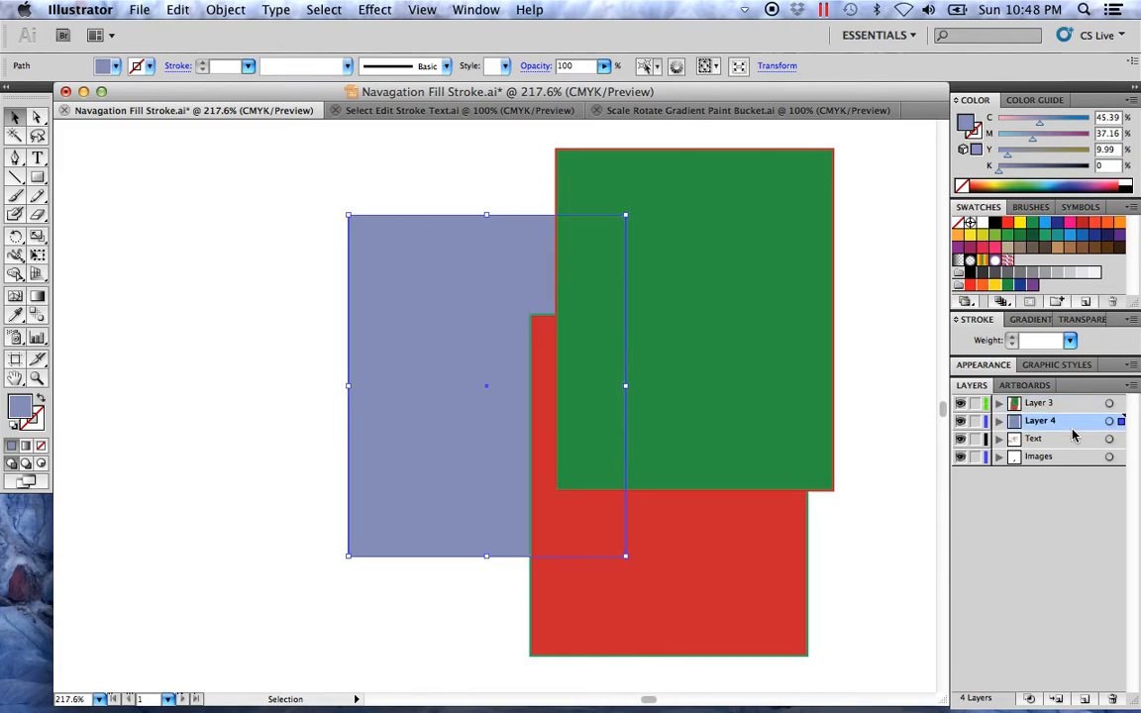
click(300, 407)
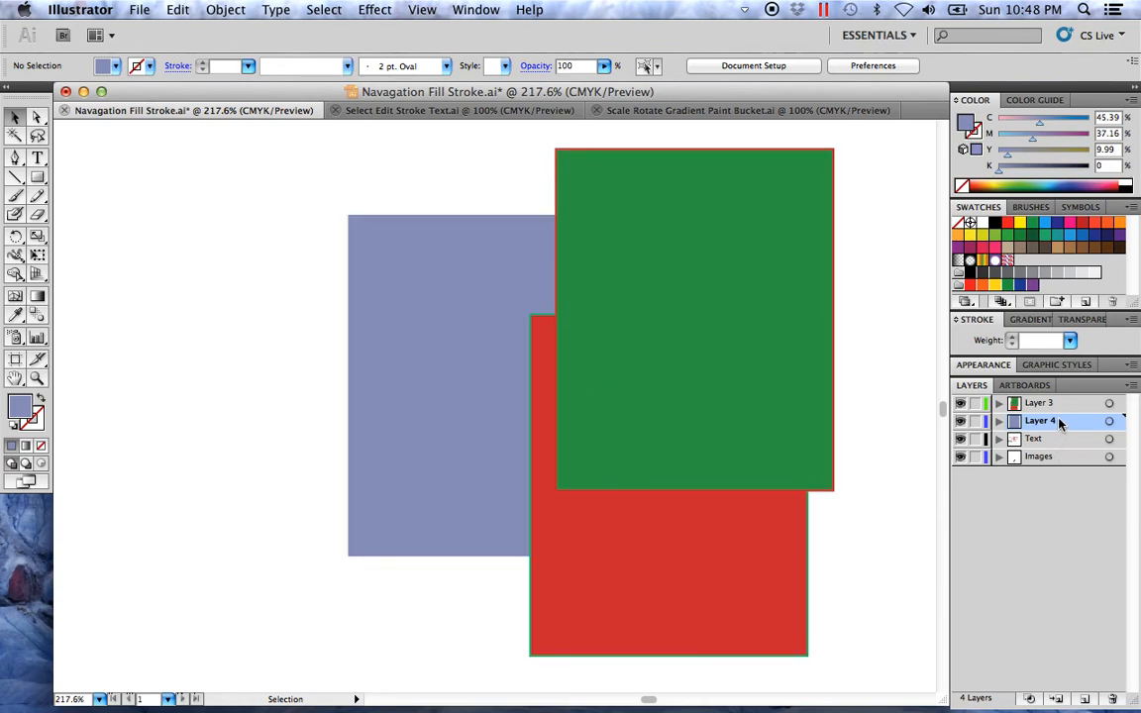
drag(1062, 426, 1070, 403)
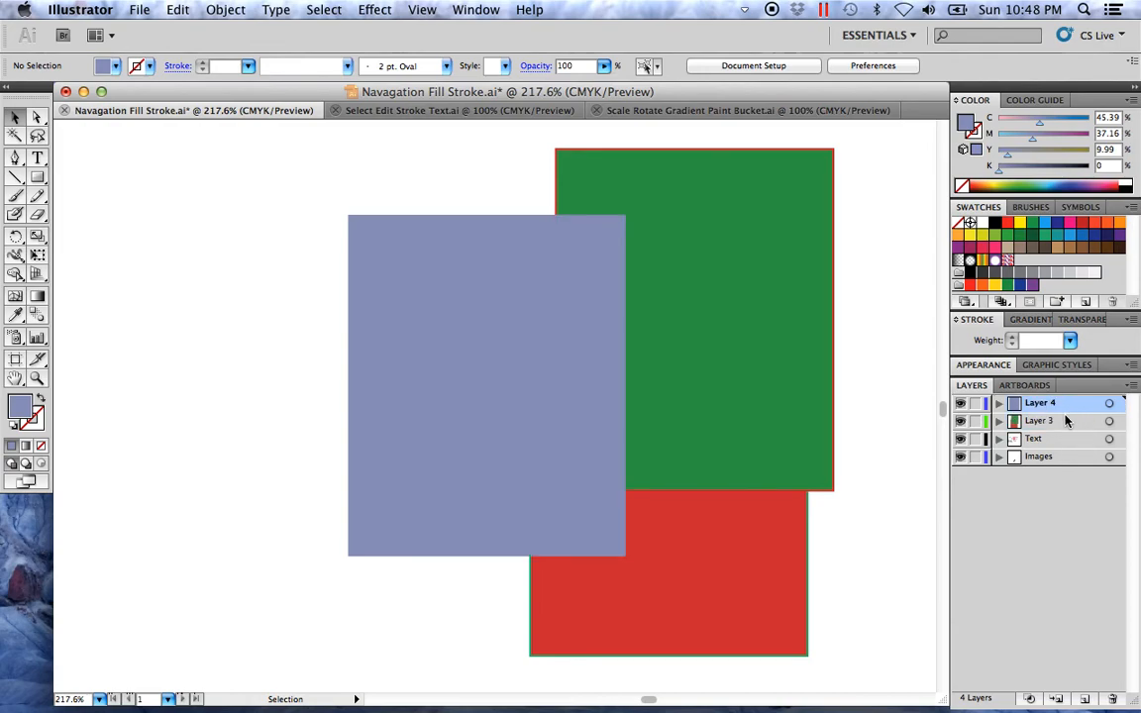
Step: Try nesting Layer 4 inside Layer 3, undo the nesting and collapse Layer 3
drag(1078, 416, 1078, 423)
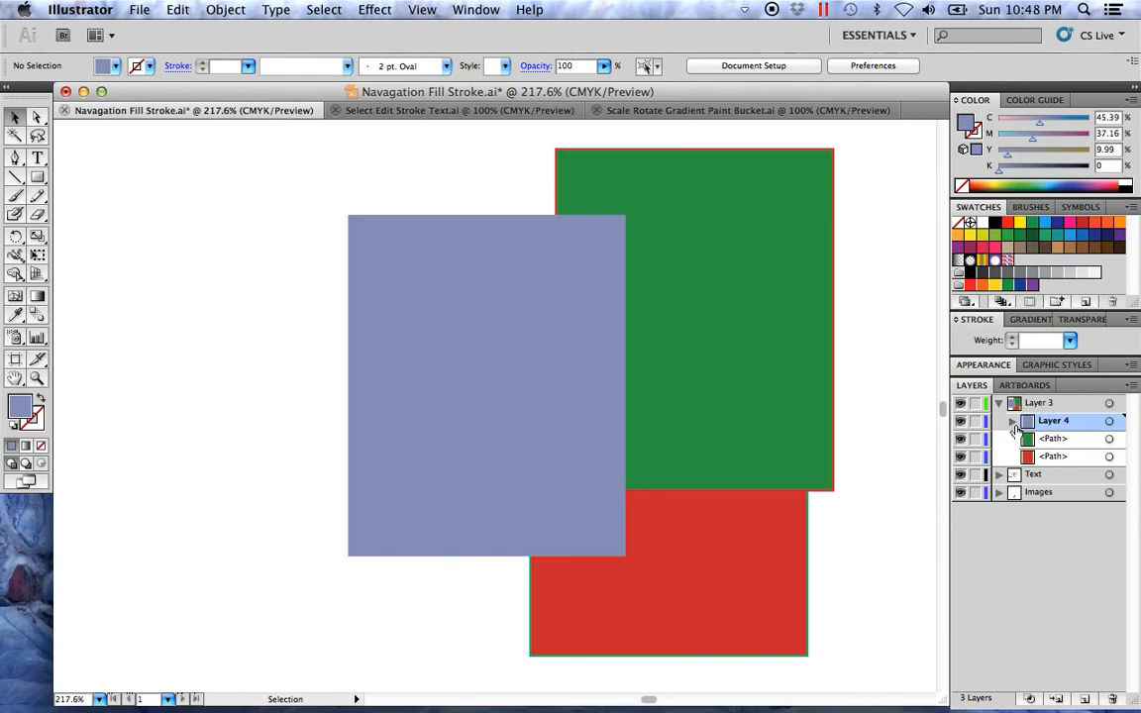
key(super+z)
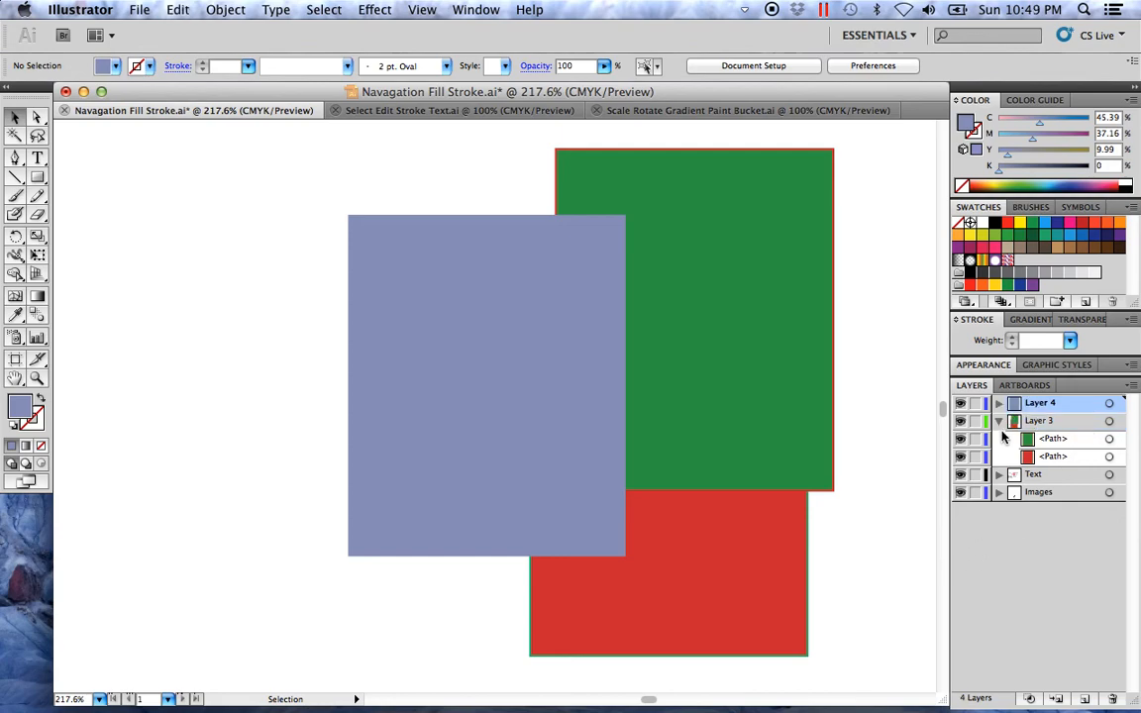
click(999, 422)
Step: Zoom out to 100% and center the whole artboard in view
key(alt+super+space)
click(682, 454)
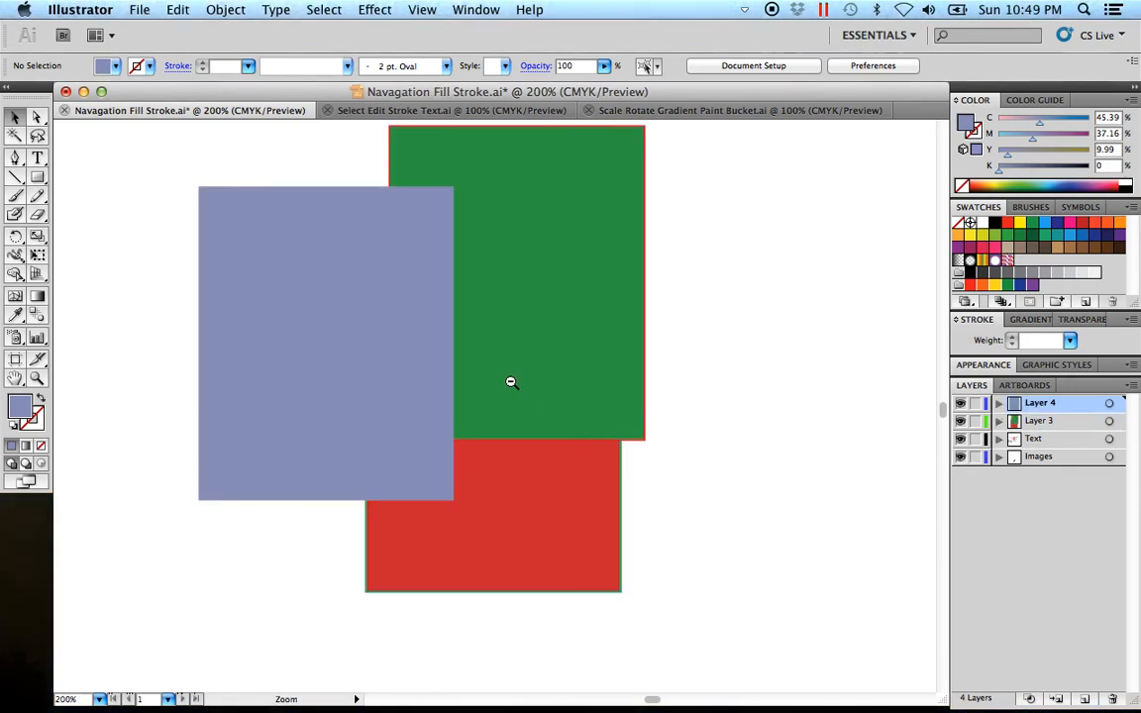
click(509, 382)
click(508, 383)
drag(433, 345, 506, 412)
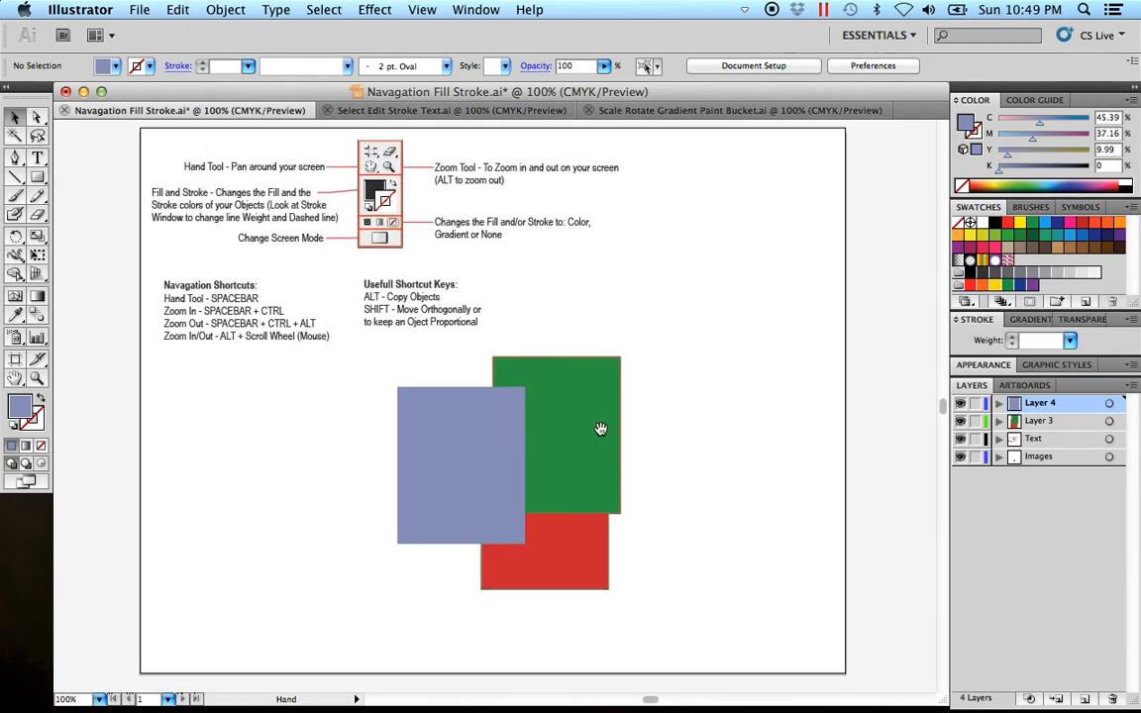
key(space)
drag(693, 449, 706, 455)
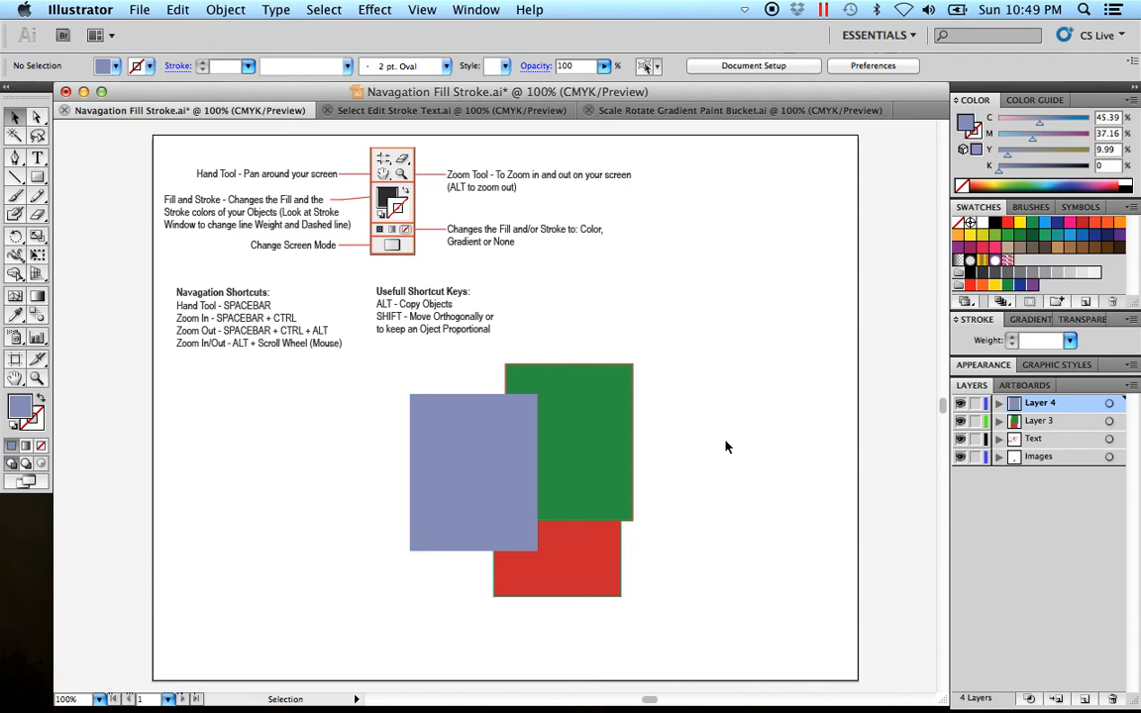